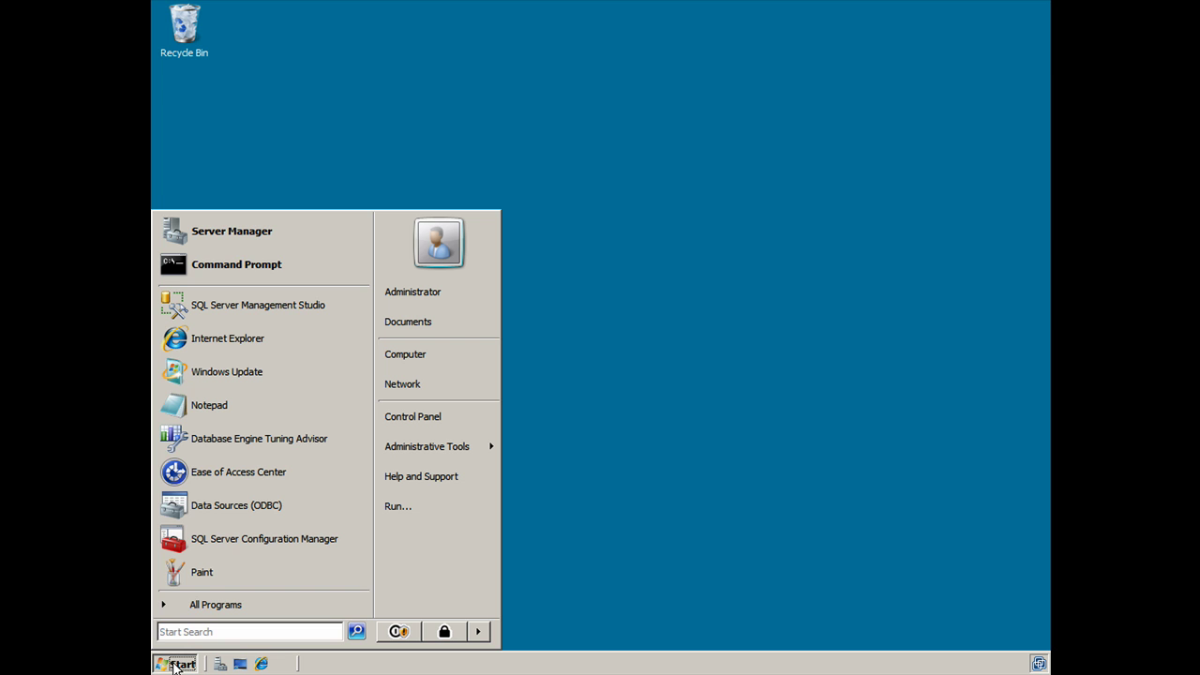
Launch SQL Server Management Studio and connect to the WIN08-SQL08 Database Engine with Windows Authentication
left_click(203, 605)
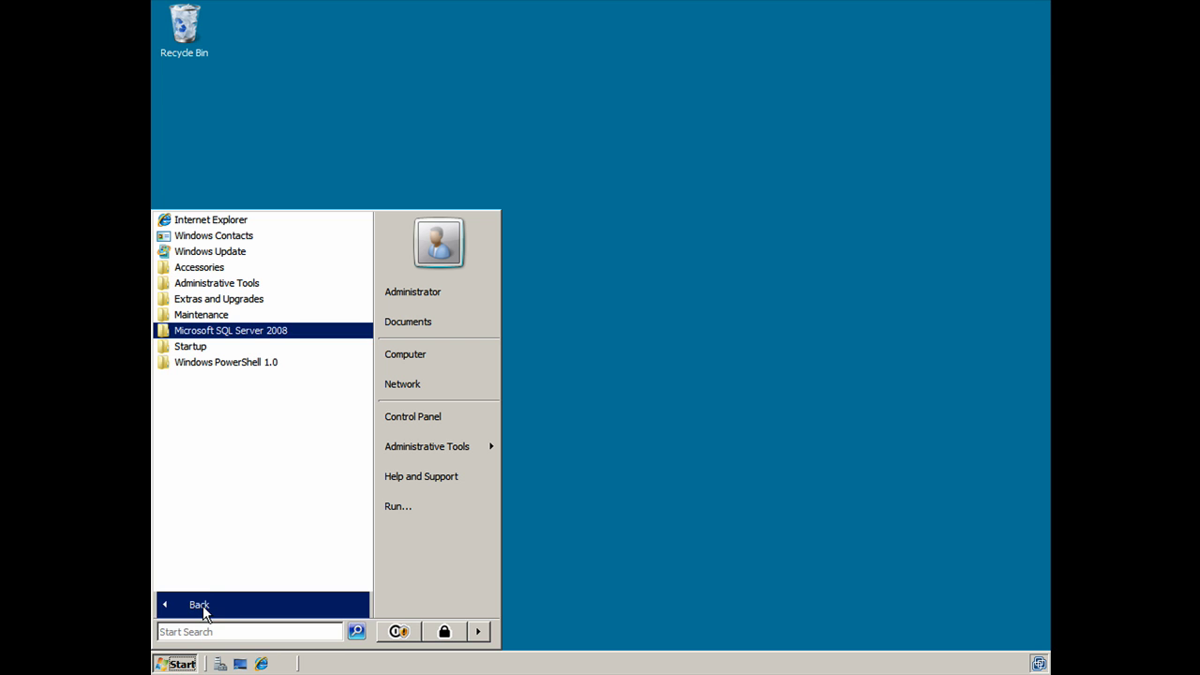
left_click(247, 336)
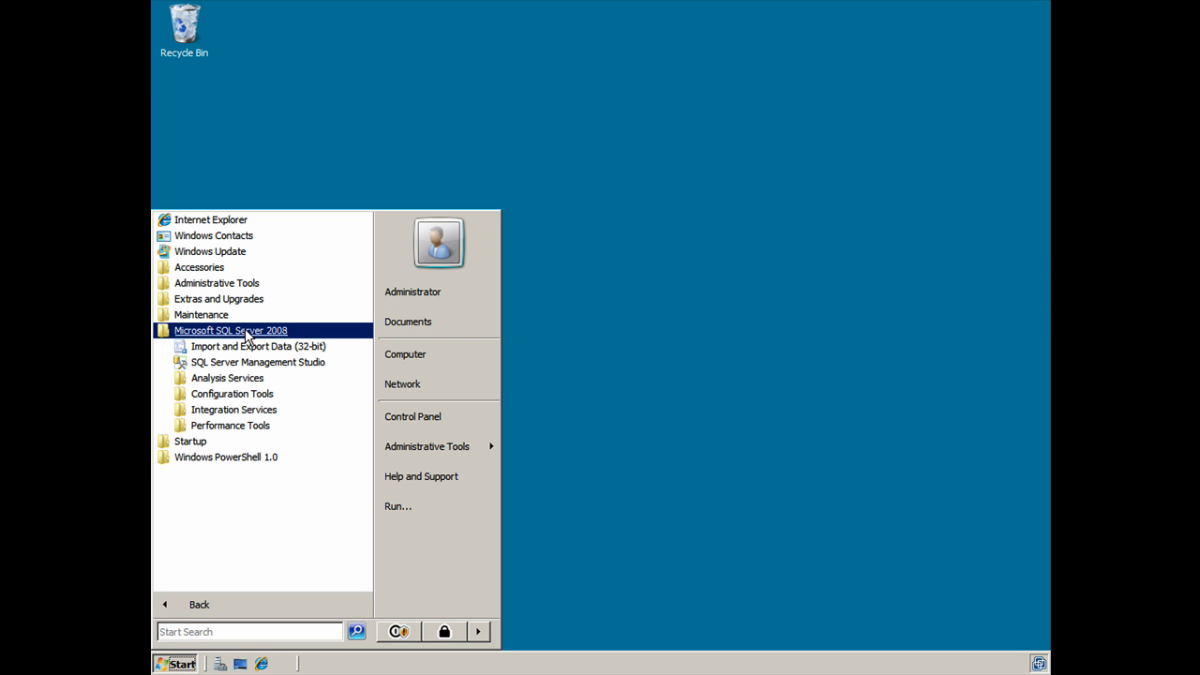
left_click(222, 428)
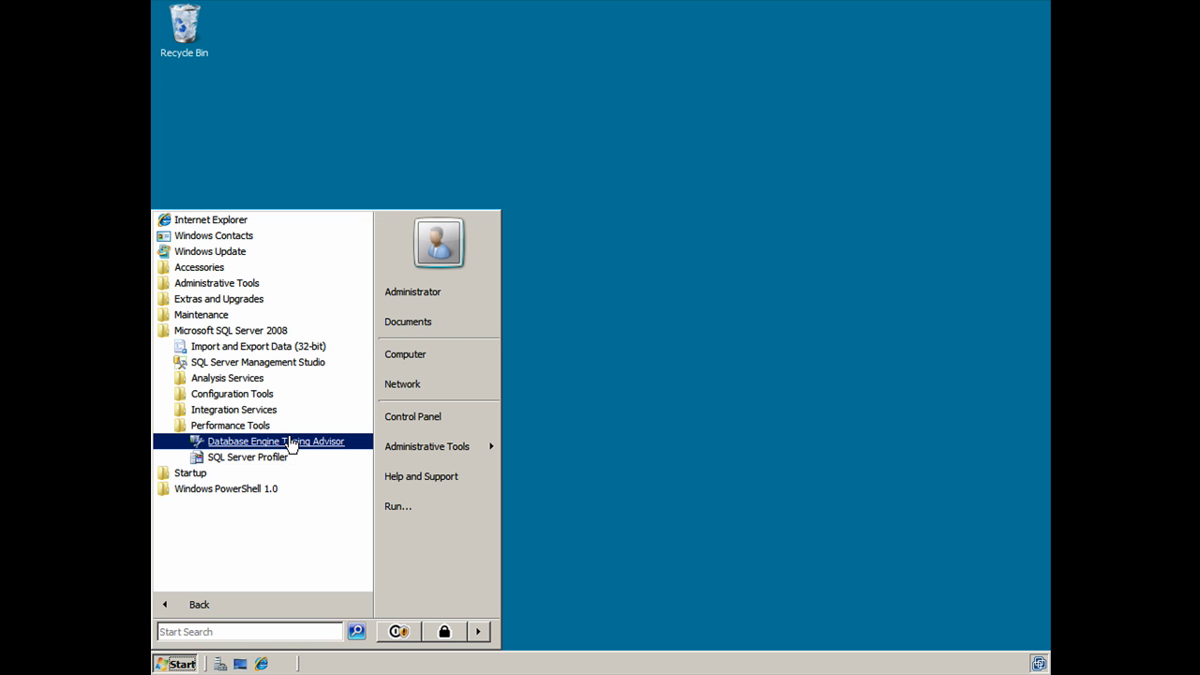
left_click(293, 366)
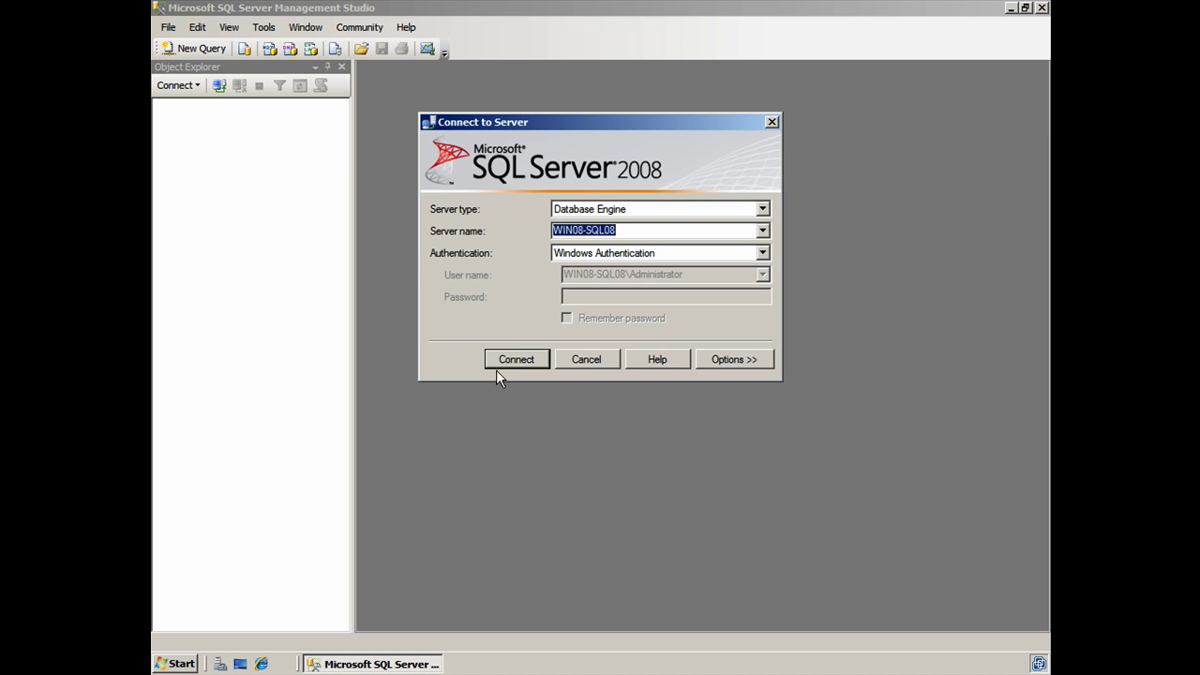
left_click(496, 367)
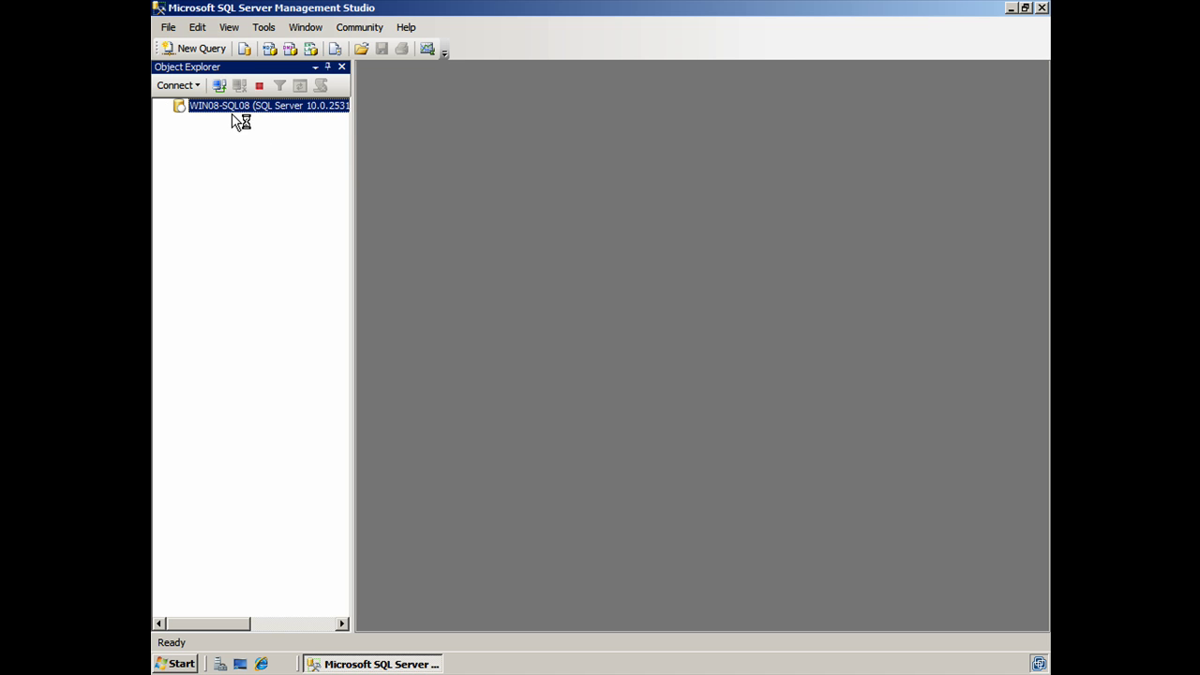
Open the query file DTA code sample.sql from the Video11-DTA folder
left_click(169, 28)
mouse_move(249, 105)
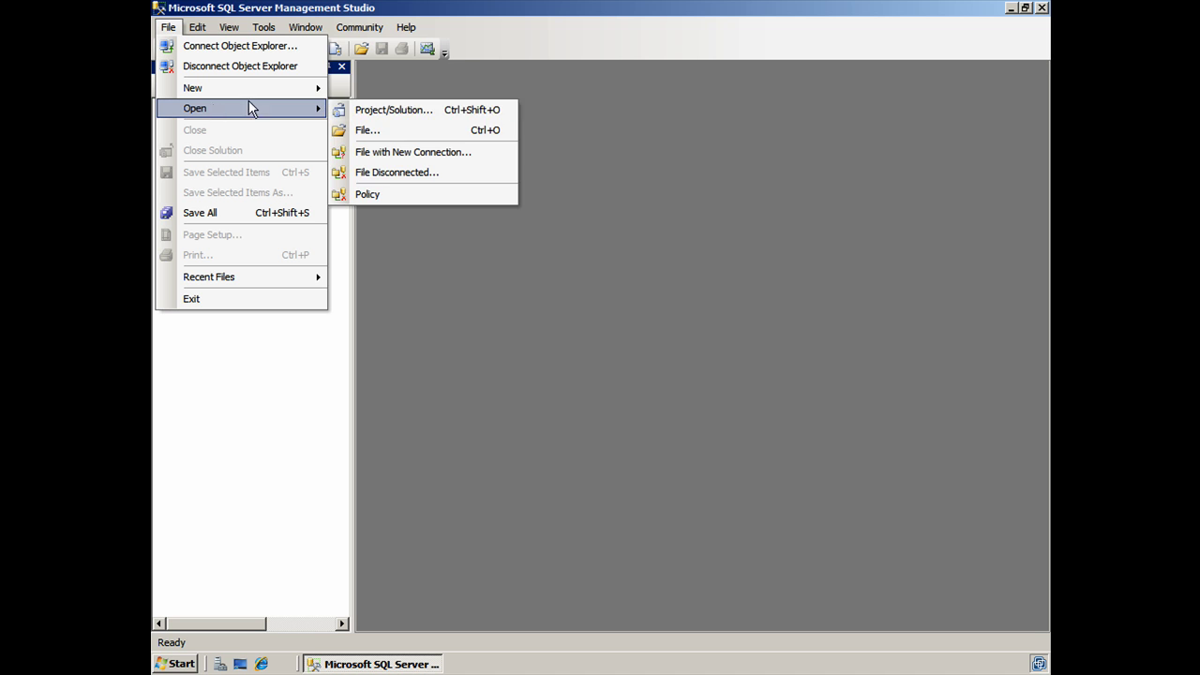
left_click(396, 134)
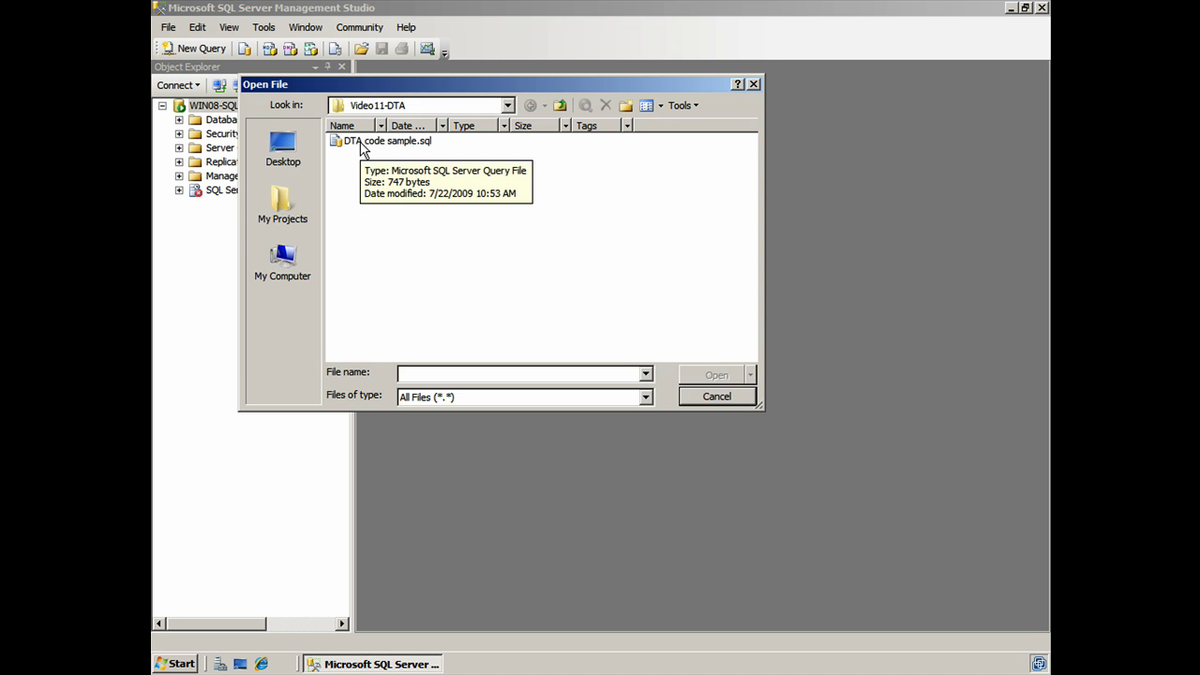
double_click(362, 145)
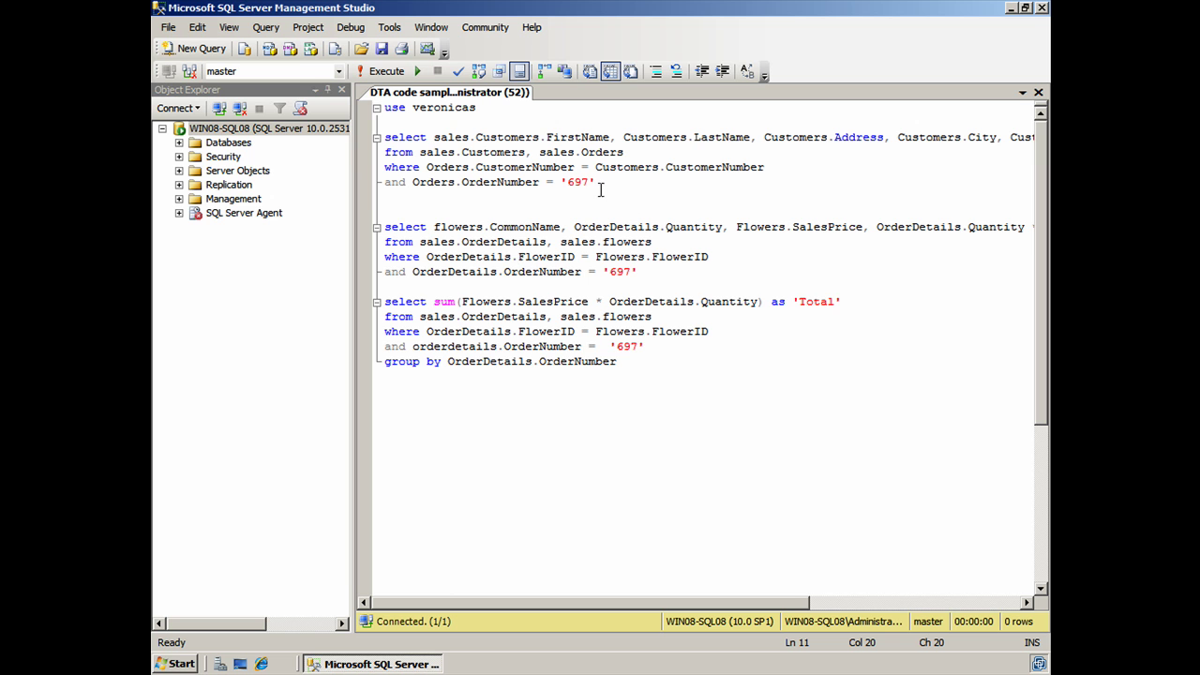
Execute the whole script and enlarge the results pane to show the output of all three queries
left_click(376, 75)
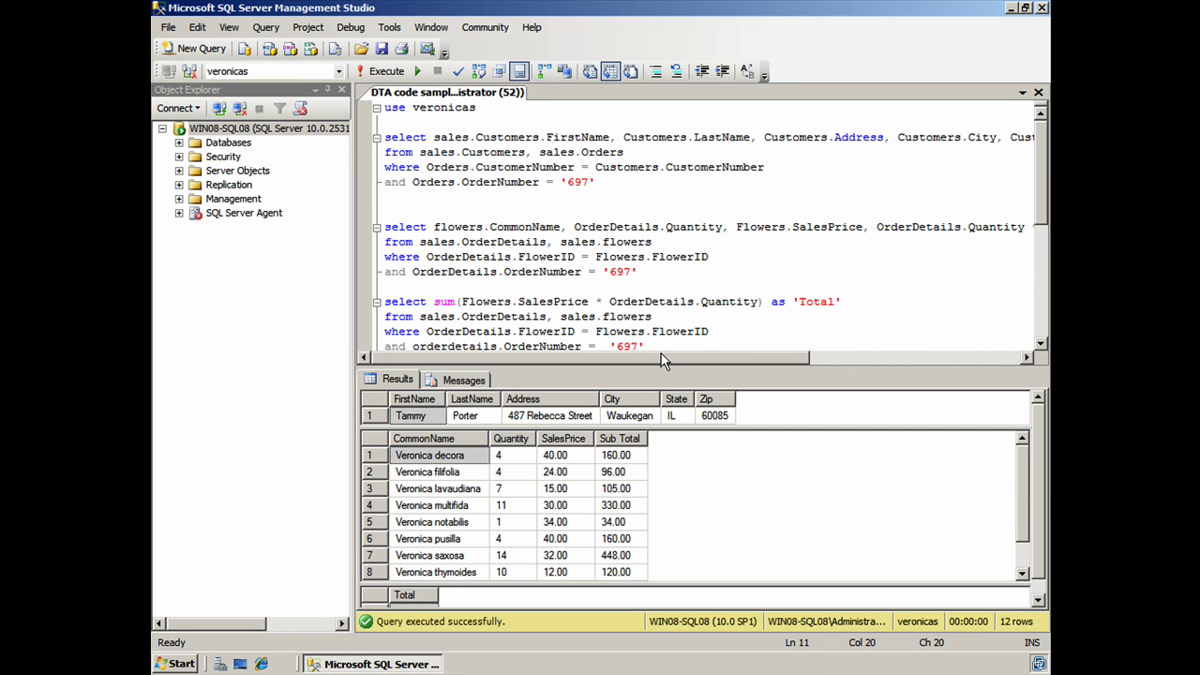
left_click_drag(662, 366, 657, 325)
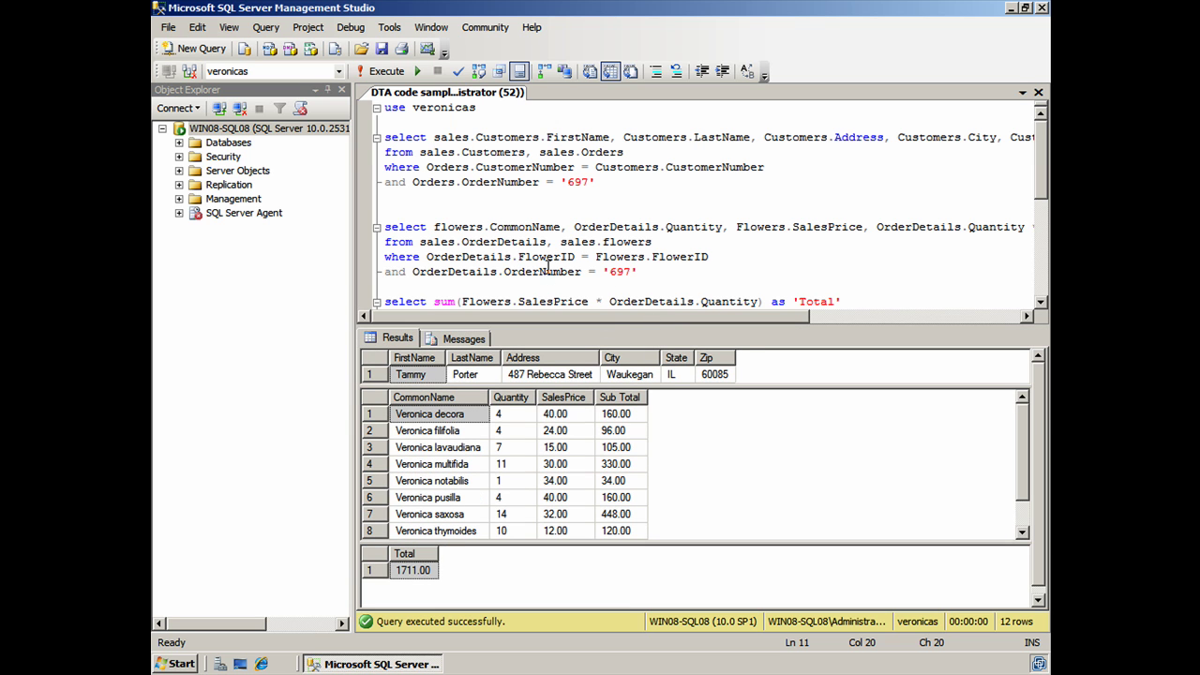
Compare the customer query and the order details query with their result grids, resizing the grids to show every flower row
left_click_drag(601, 182, 372, 139)
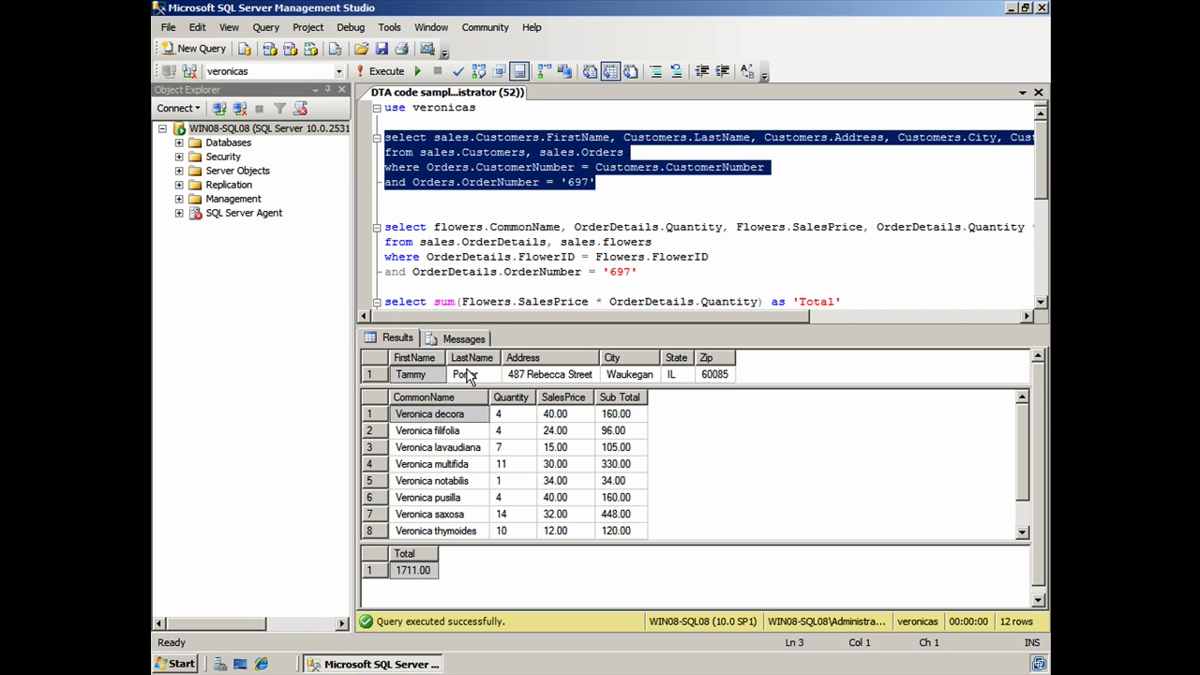
left_click(603, 174)
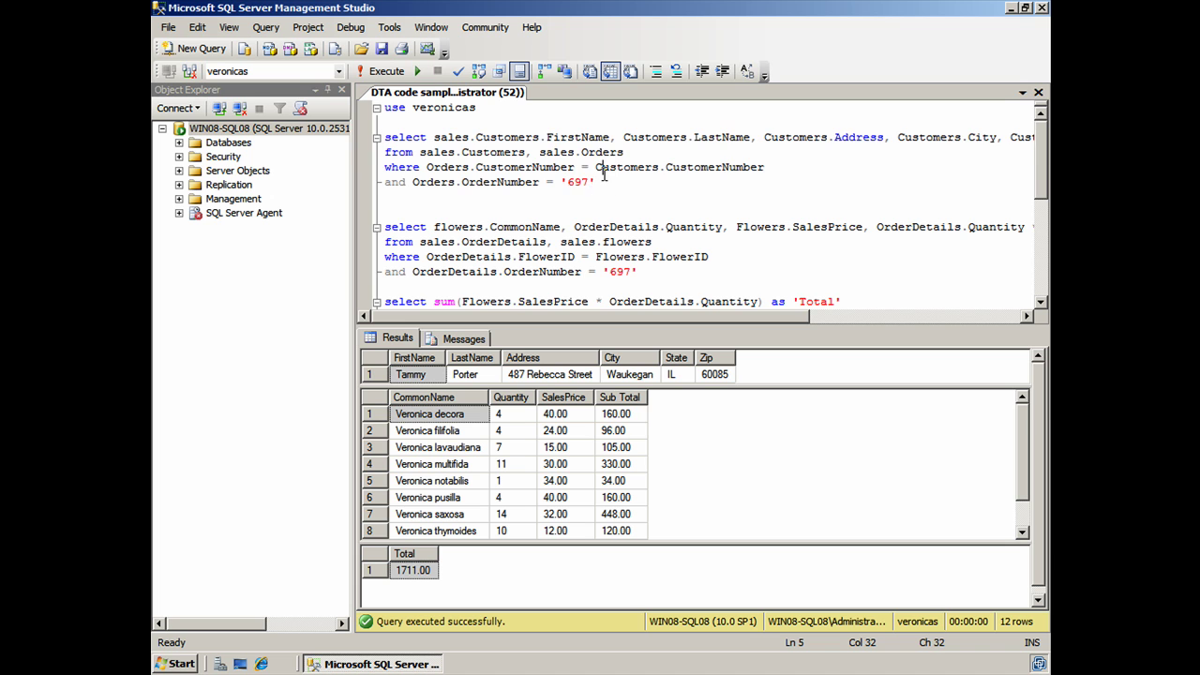
left_click_drag(605, 183, 561, 185)
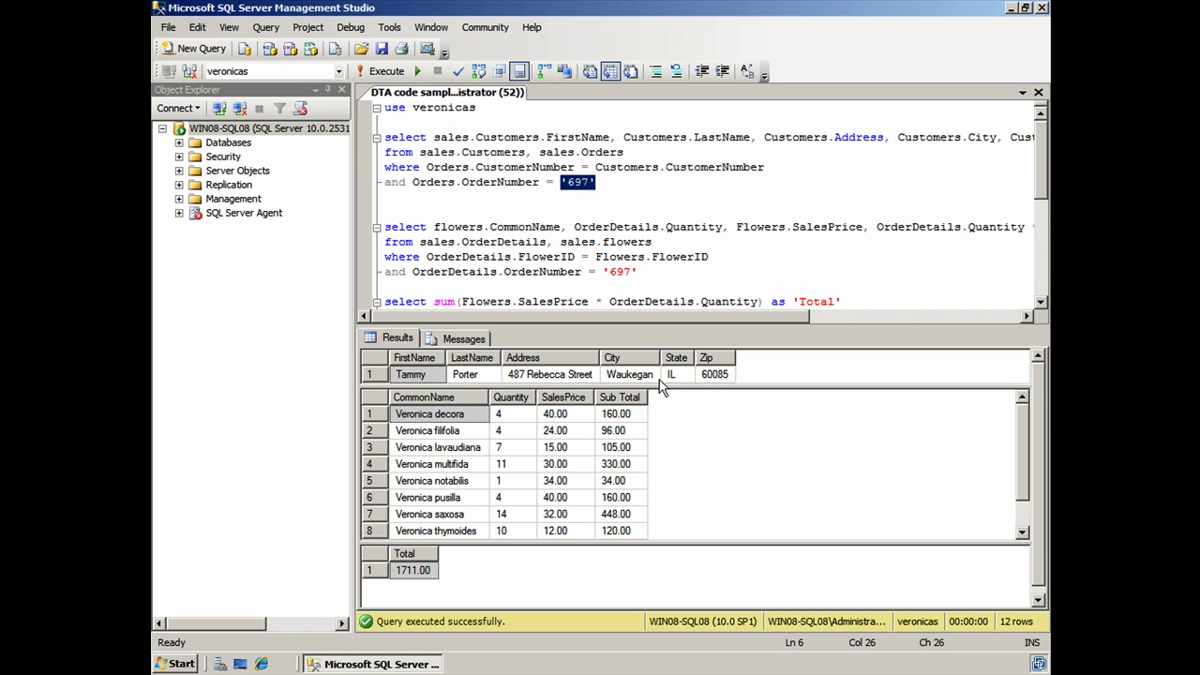
left_click_drag(640, 272, 369, 237)
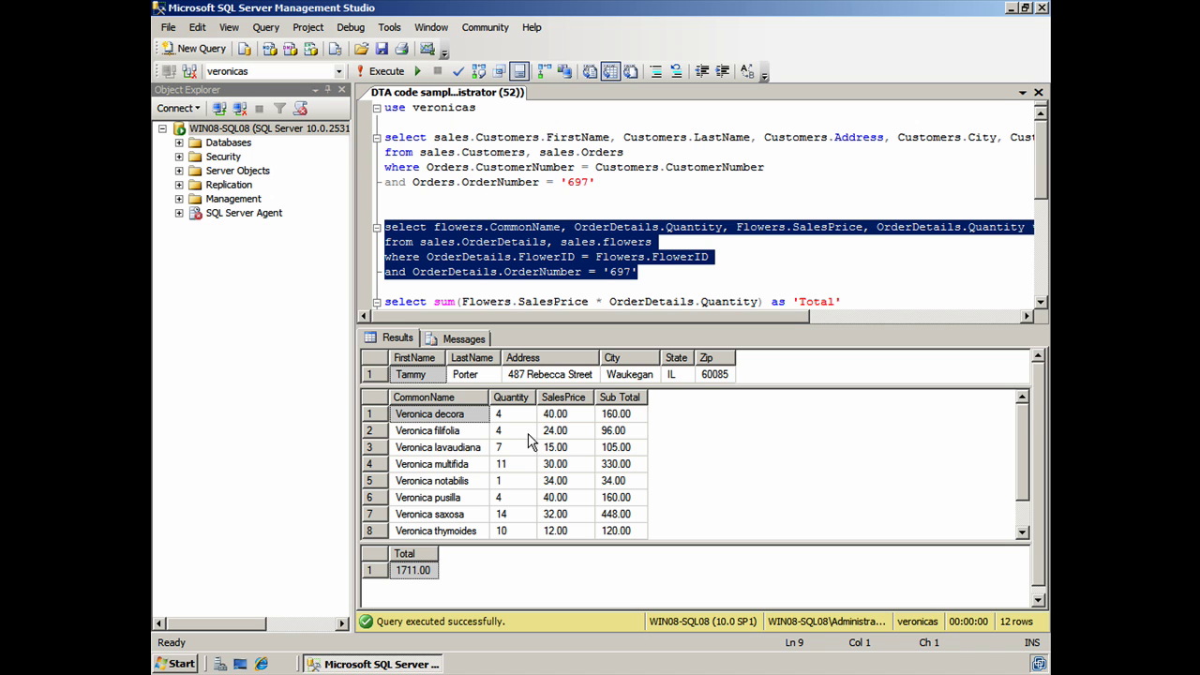
mouse_move(1020, 426)
left_mouse_down()
mouse_move(1015, 477)
mouse_move(1020, 428)
left_mouse_up()
left_click_drag(703, 324, 703, 264)
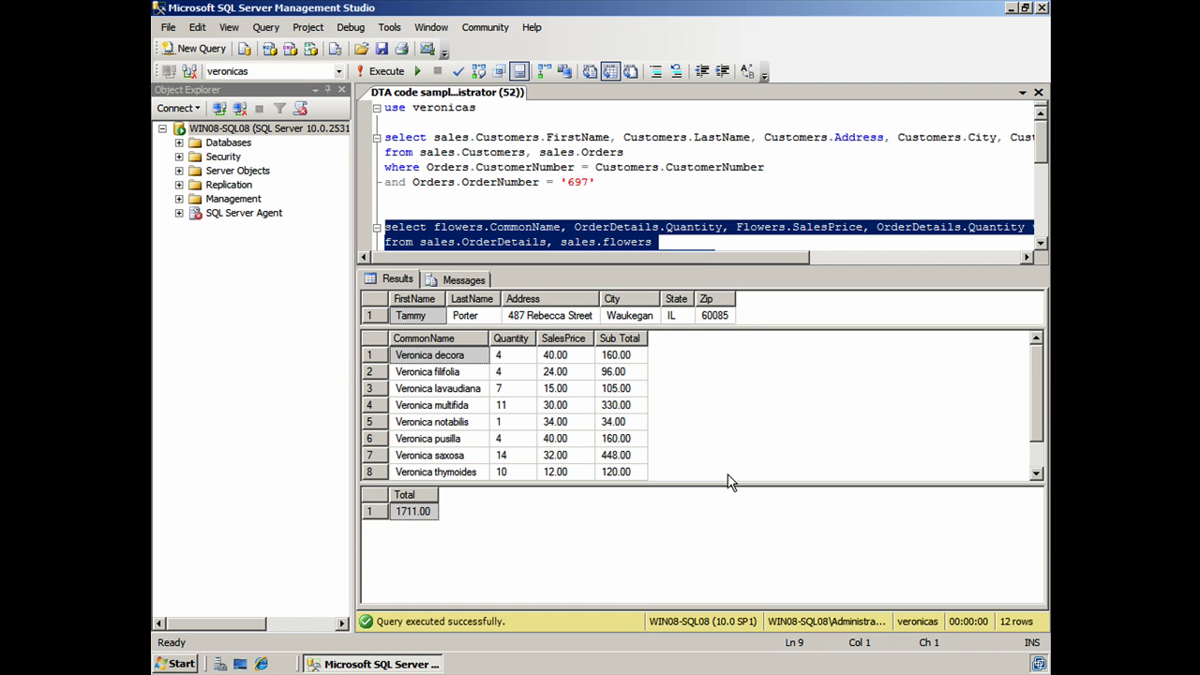
left_click_drag(728, 486, 728, 524)
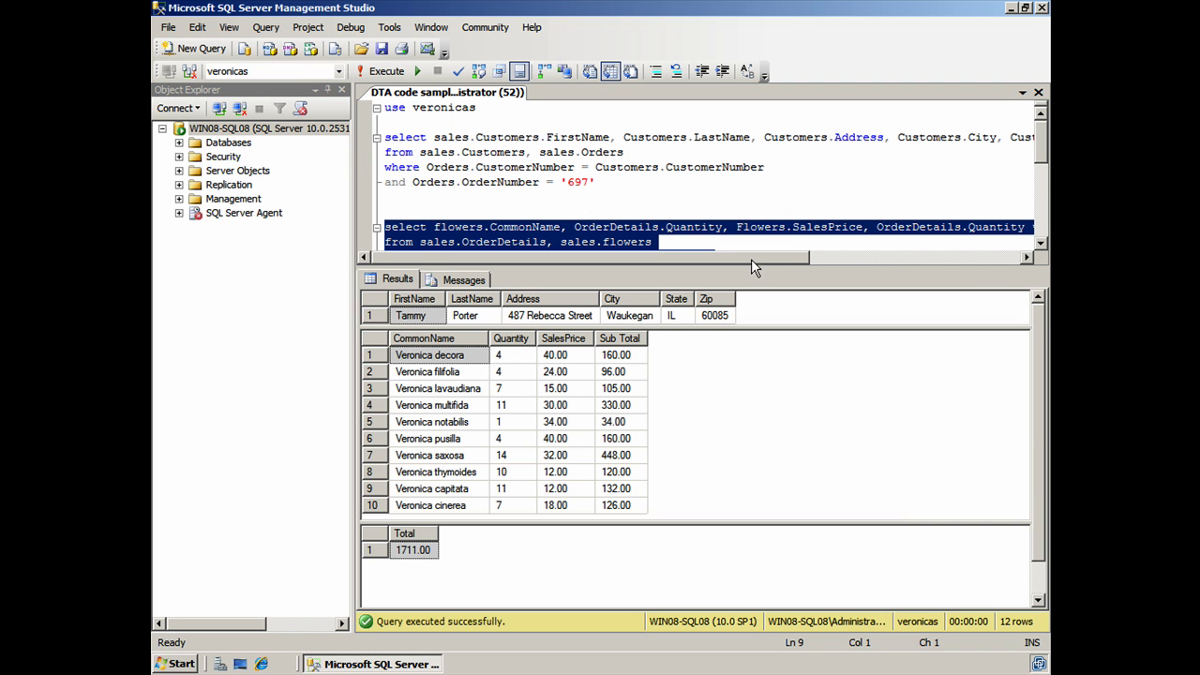
Examine the expression in the second query that multiplies OrderDetails.Quantity by Flowers.SalesPrice for the Sub Total column
left_click_drag(750, 256, 897, 261)
left_click(629, 228)
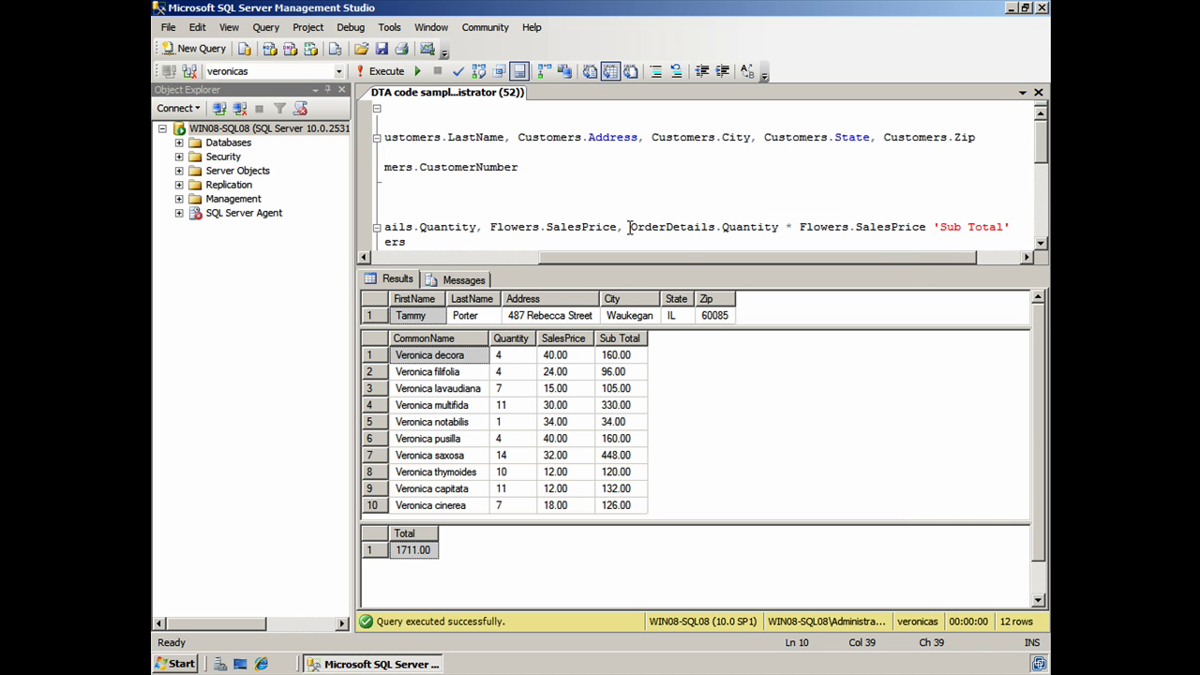
left_click_drag(630, 228, 929, 226)
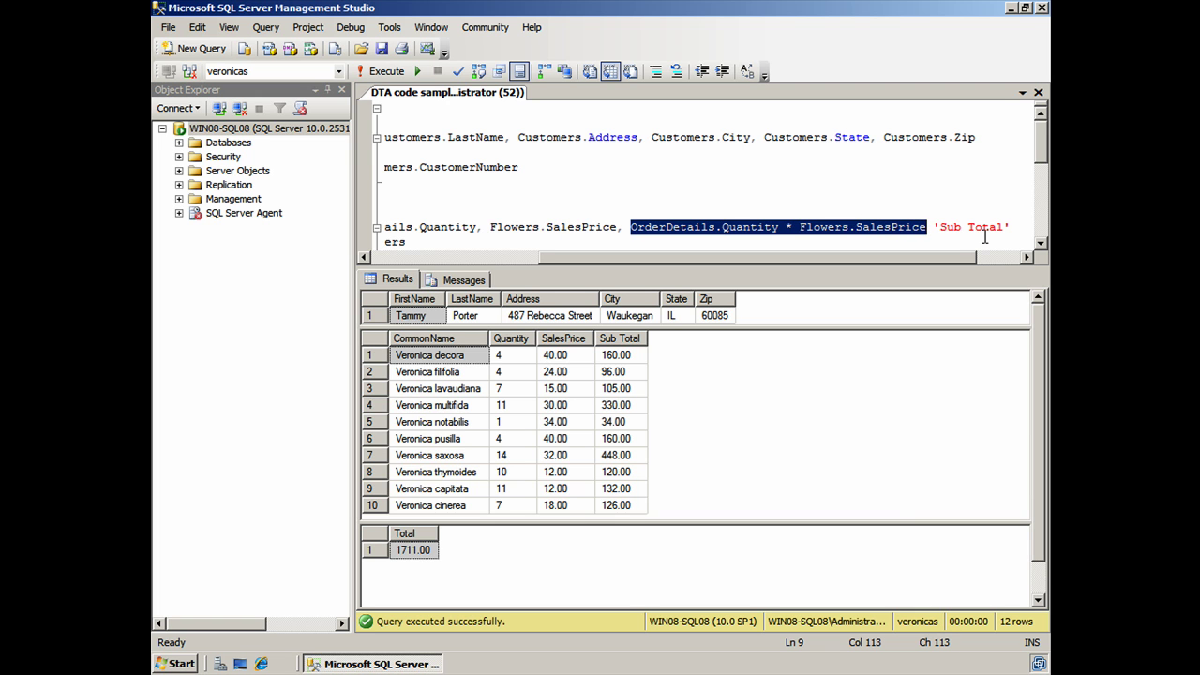
Examine the third query's sum expression for the Total column and its order number filter
left_click_drag(1041, 147, 1042, 192)
left_click_drag(868, 257, 734, 264)
left_click(697, 196)
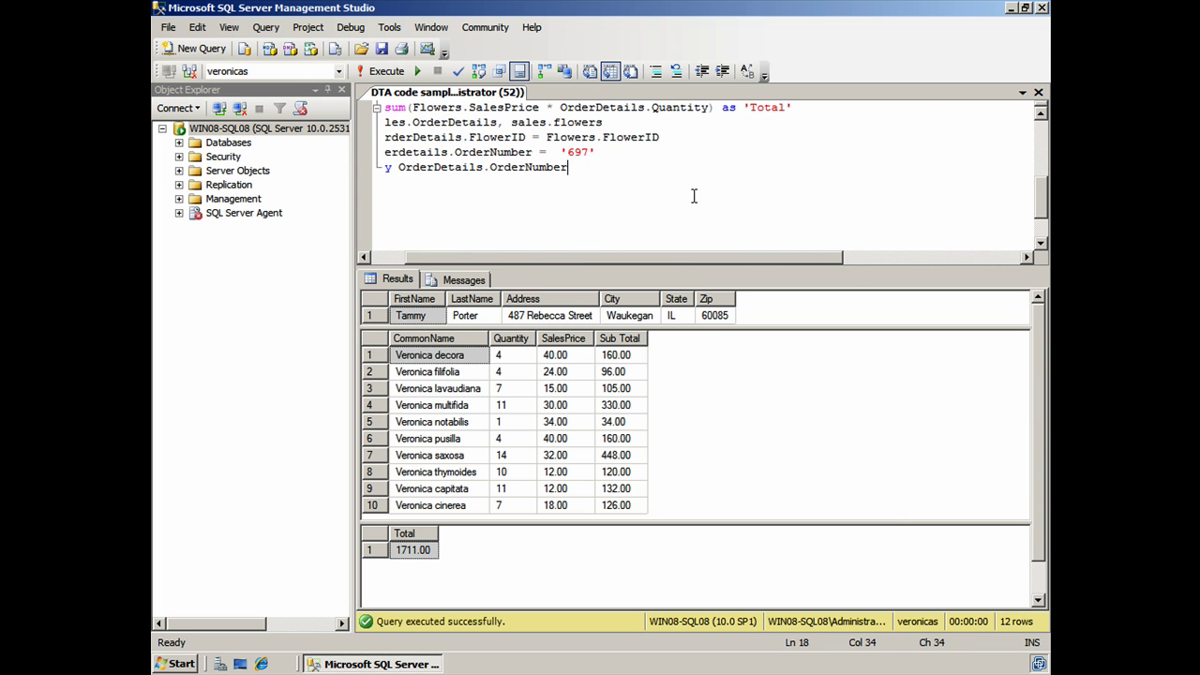
scroll(697, 195, "up", 2)
left_click_drag(657, 255, 623, 256)
left_click_drag(1044, 176, 1043, 185)
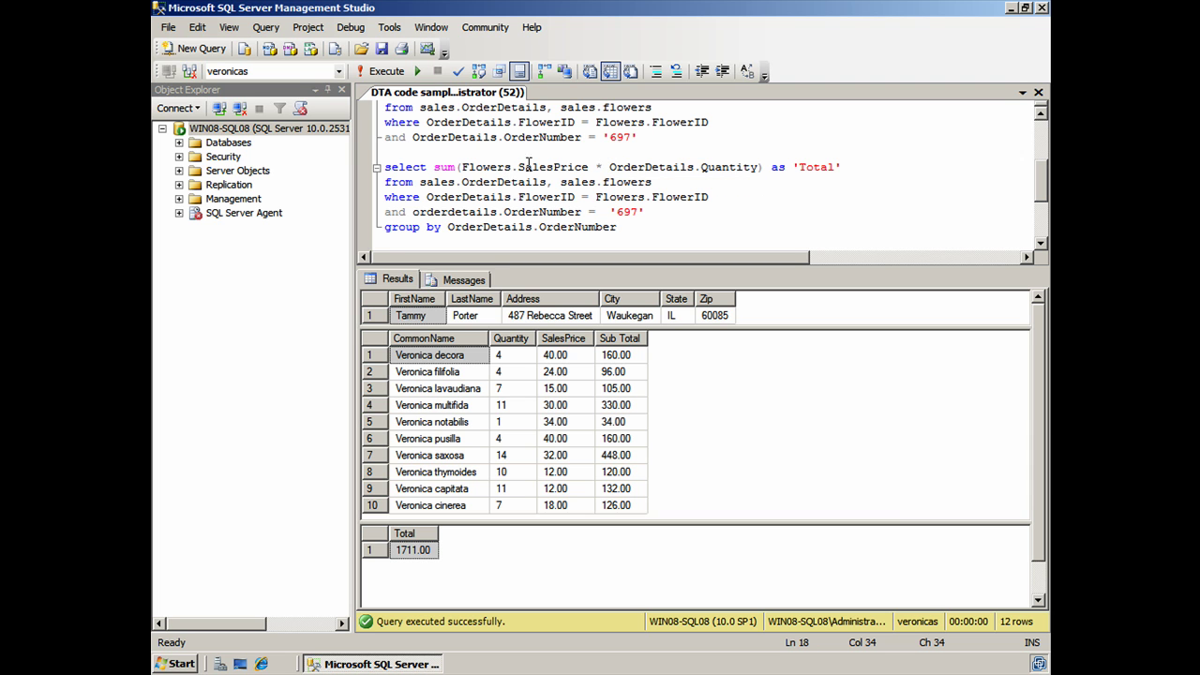
left_click_drag(434, 167, 755, 164)
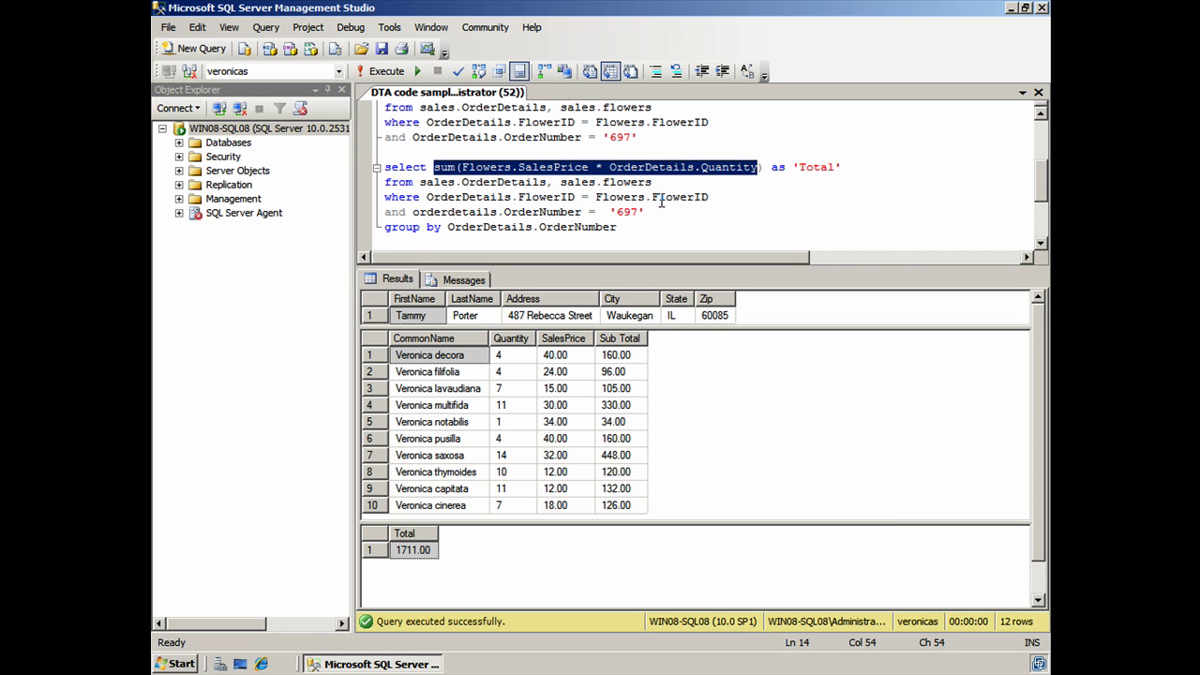
left_click_drag(647, 212, 603, 212)
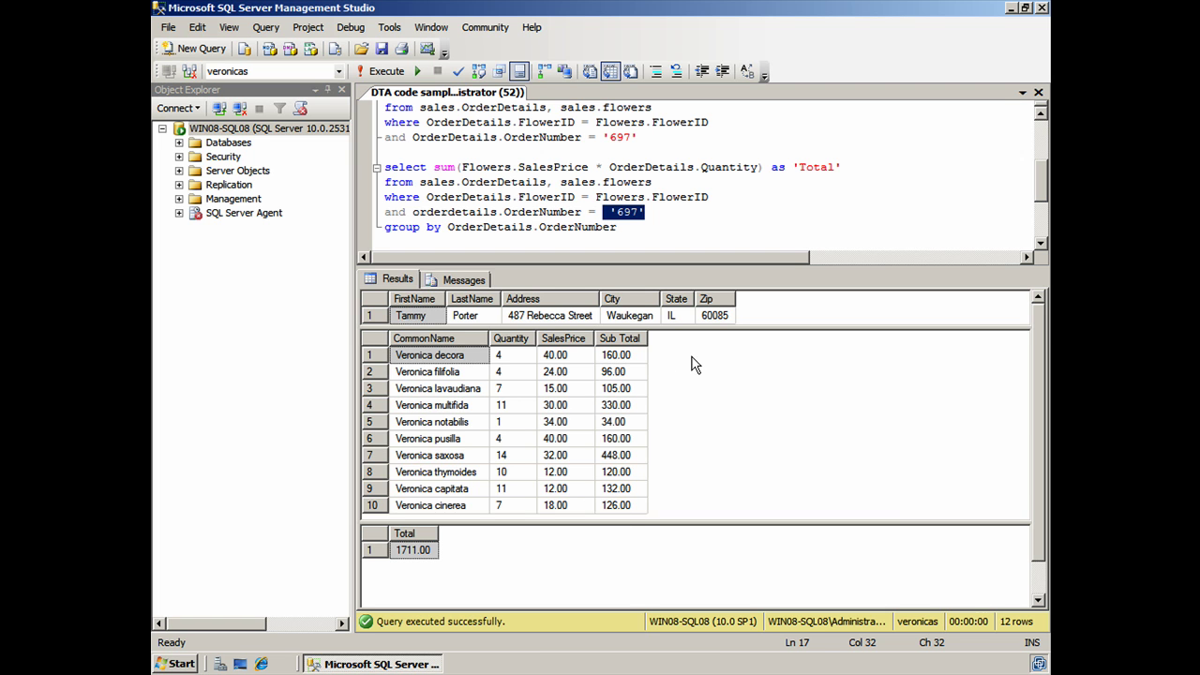
Send the script for analysis in Database Engine Tuning Advisor and maximize the advisor window
left_click(679, 219)
left_click(518, 168)
right_click(520, 167)
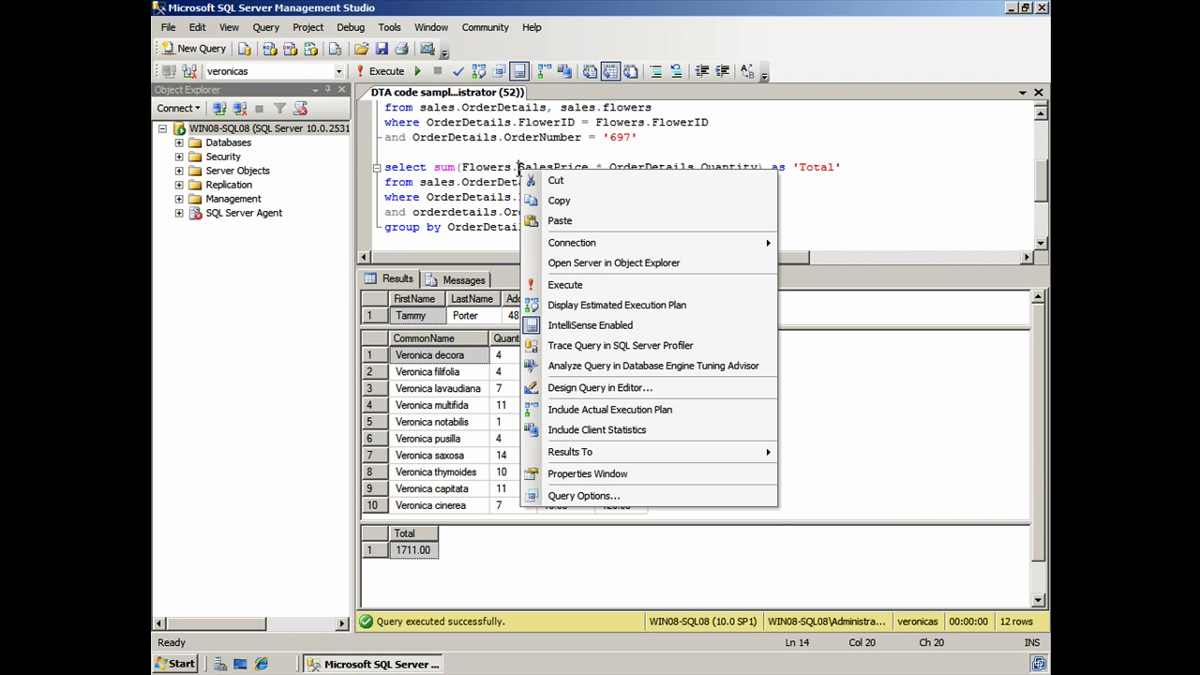
left_click(578, 368)
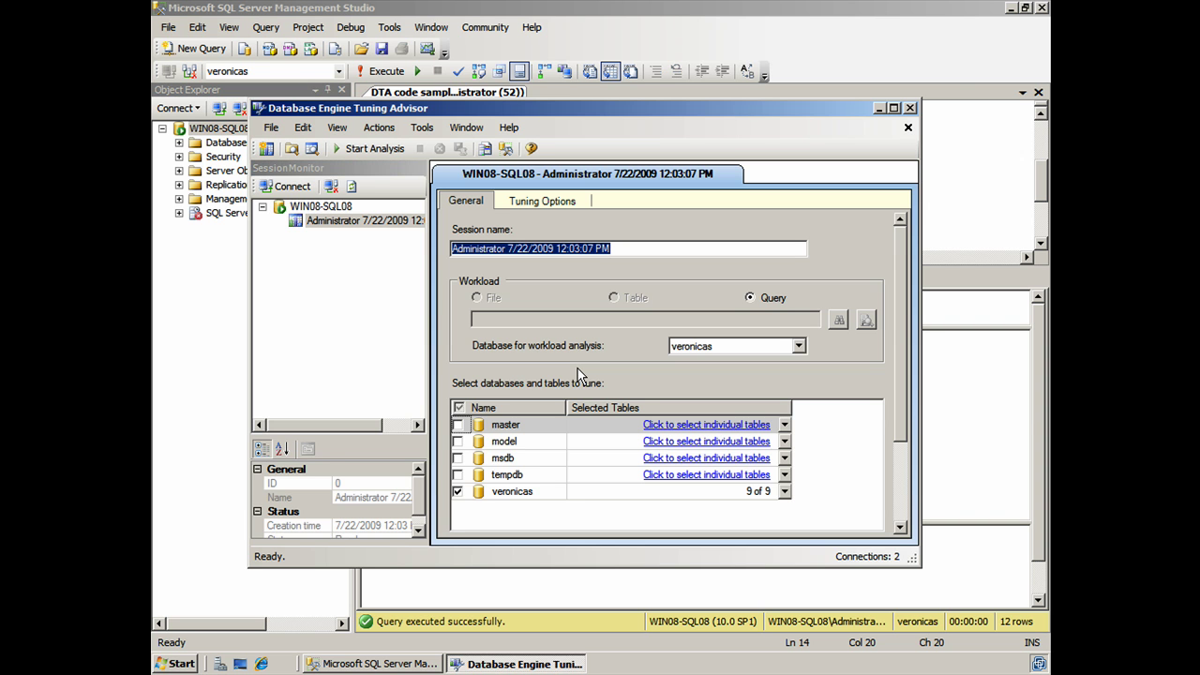
left_click(895, 108)
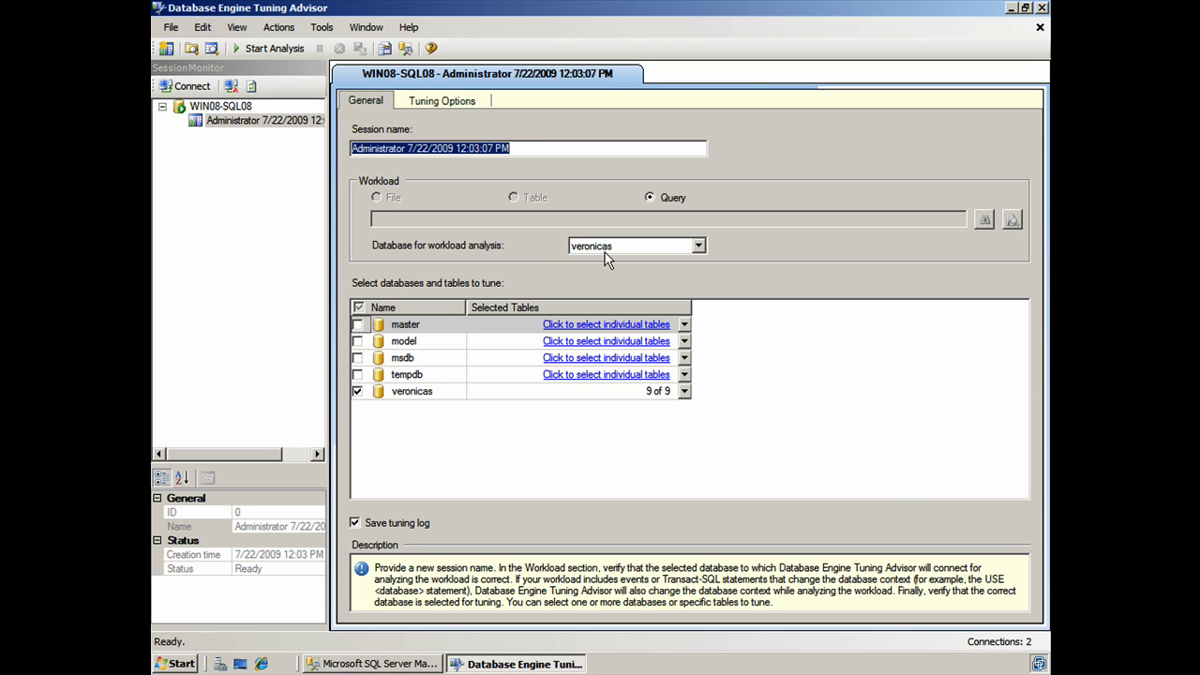
Review the tuning session's workload database choices, the tables selected in the veronicas database, and the session name
left_click(699, 246)
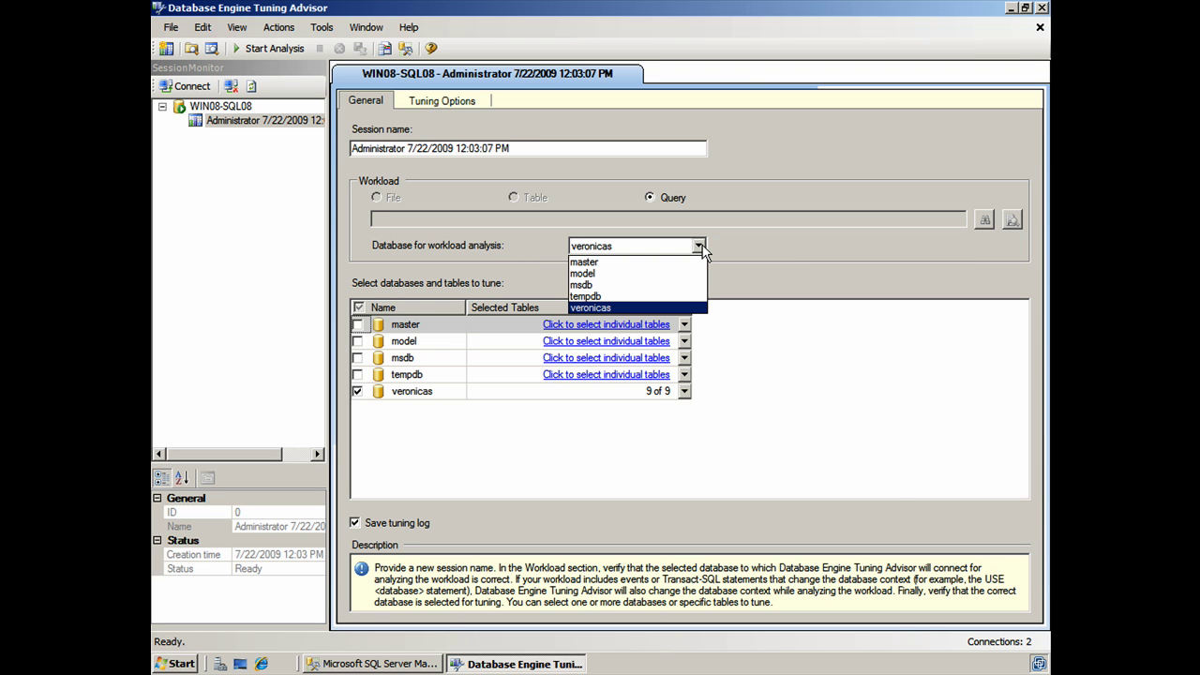
left_click(703, 250)
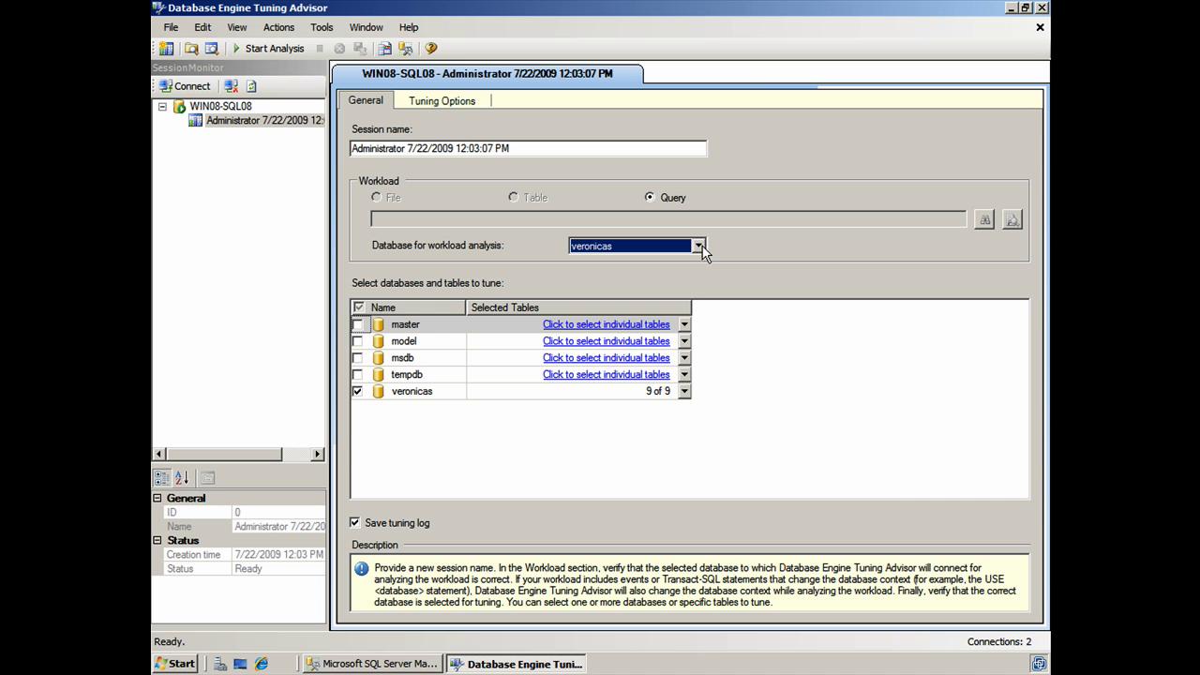
left_click(686, 392)
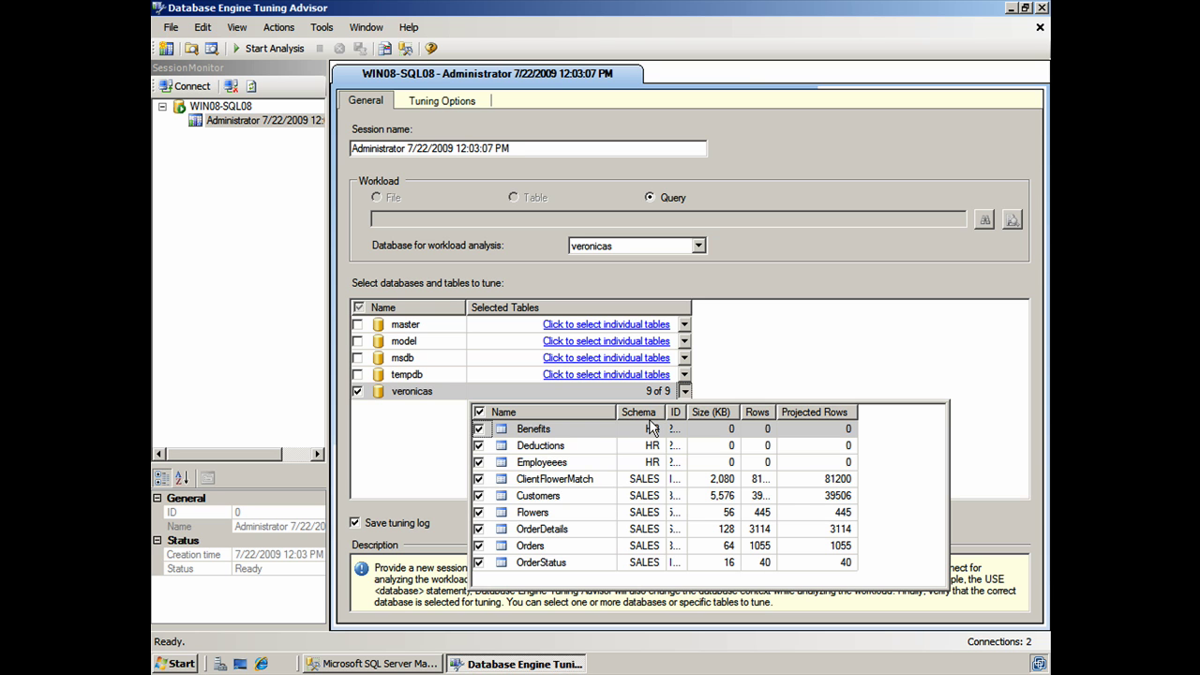
left_click_drag(663, 412, 671, 412)
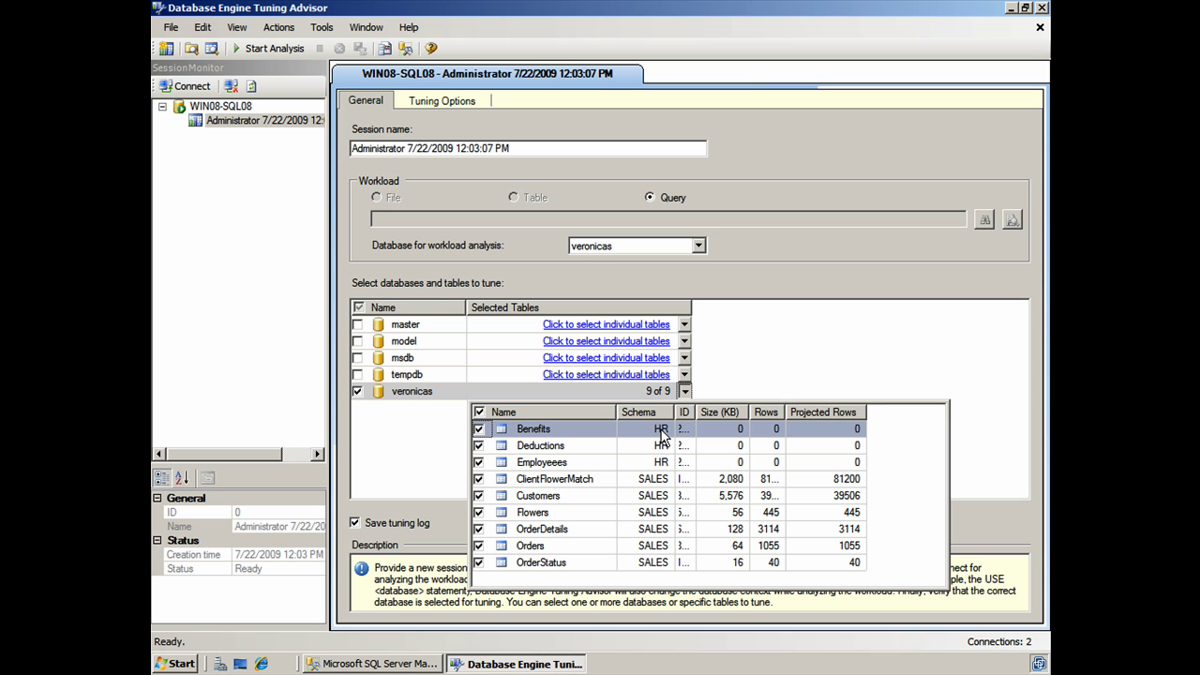
left_click_drag(696, 412, 758, 423)
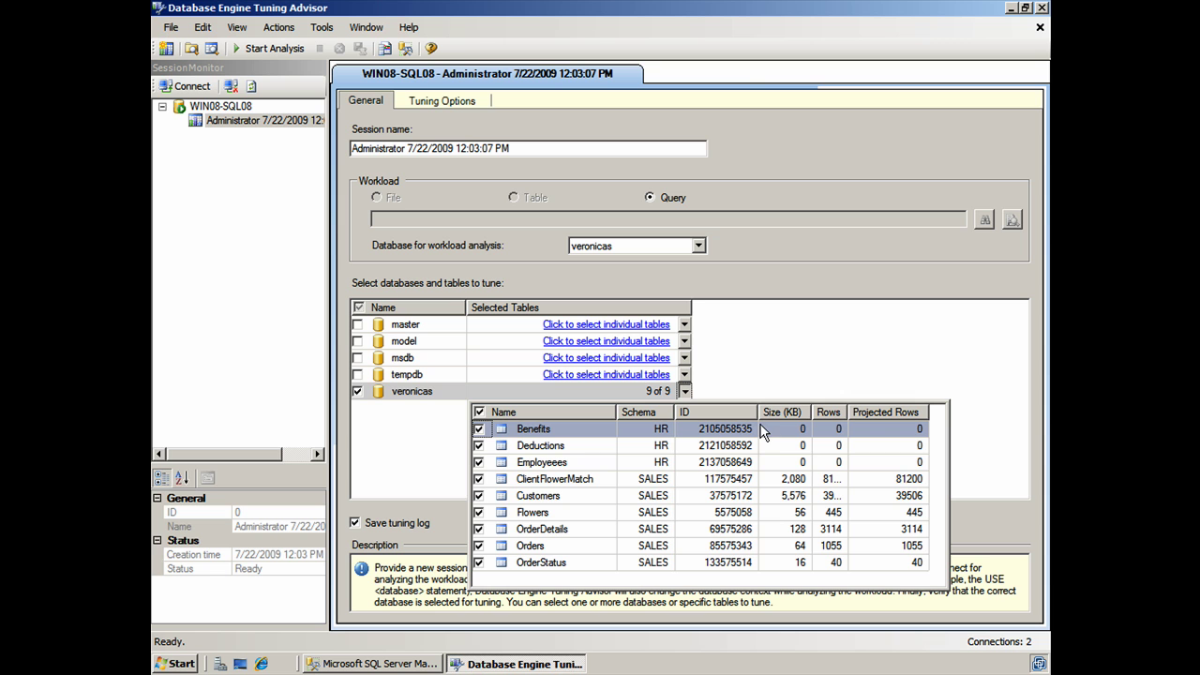
left_click_drag(754, 412, 682, 413)
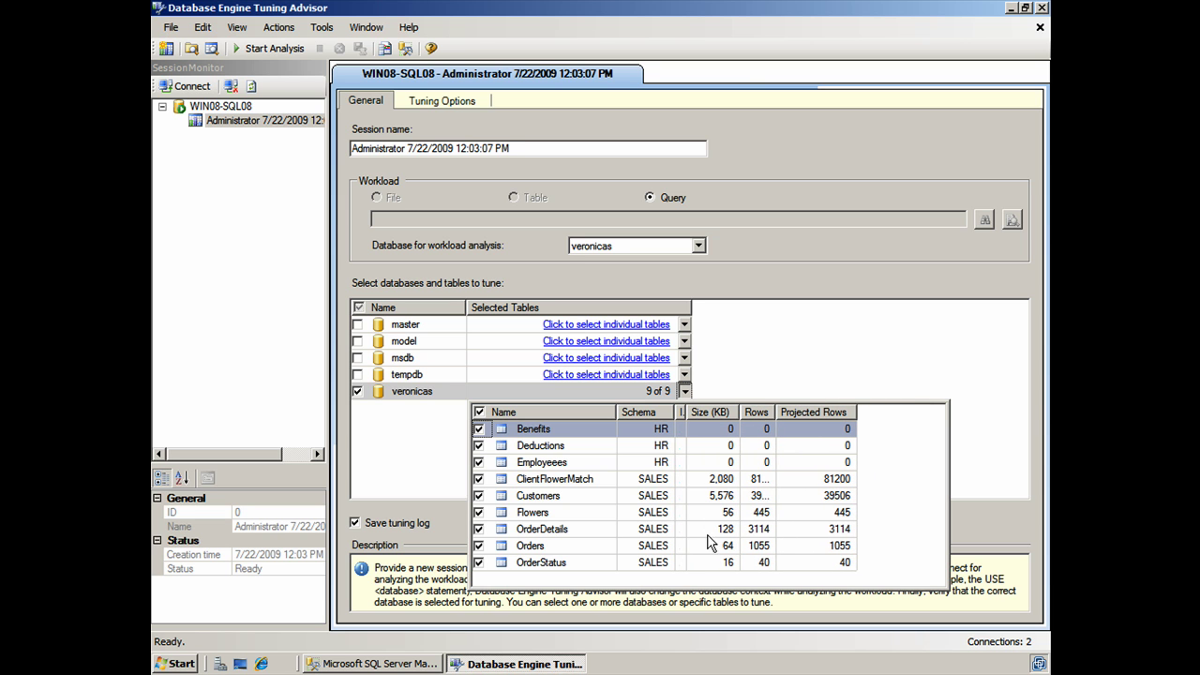
left_click(557, 464)
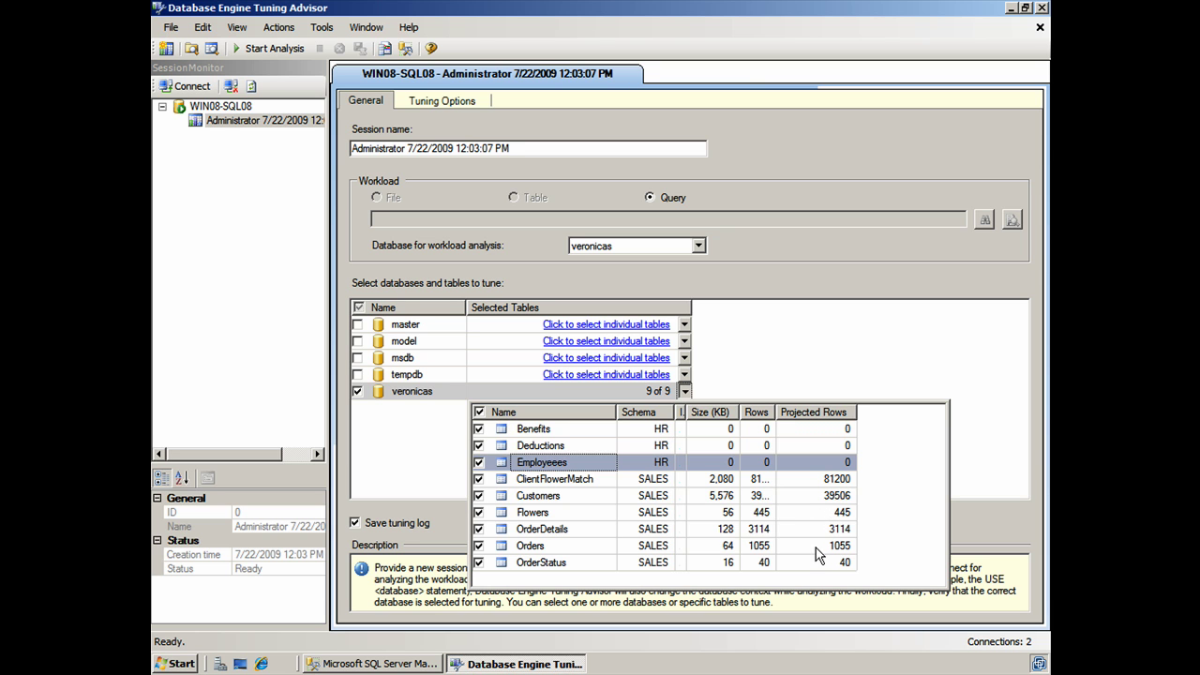
left_click(686, 393)
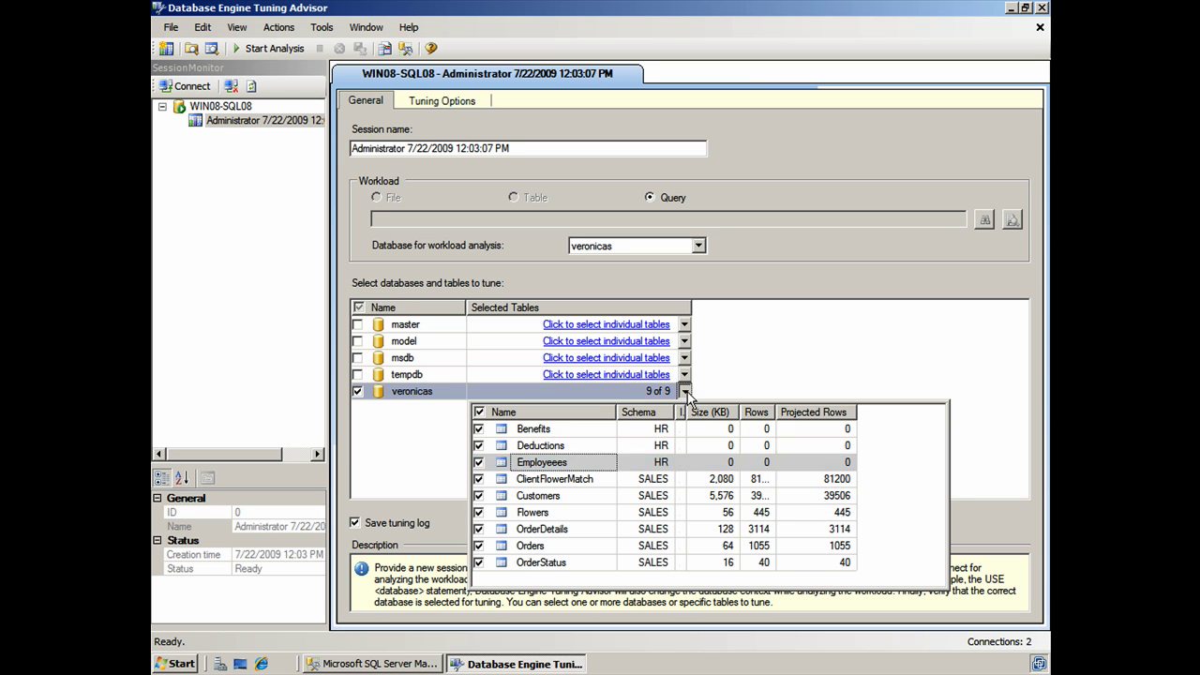
left_click(686, 393)
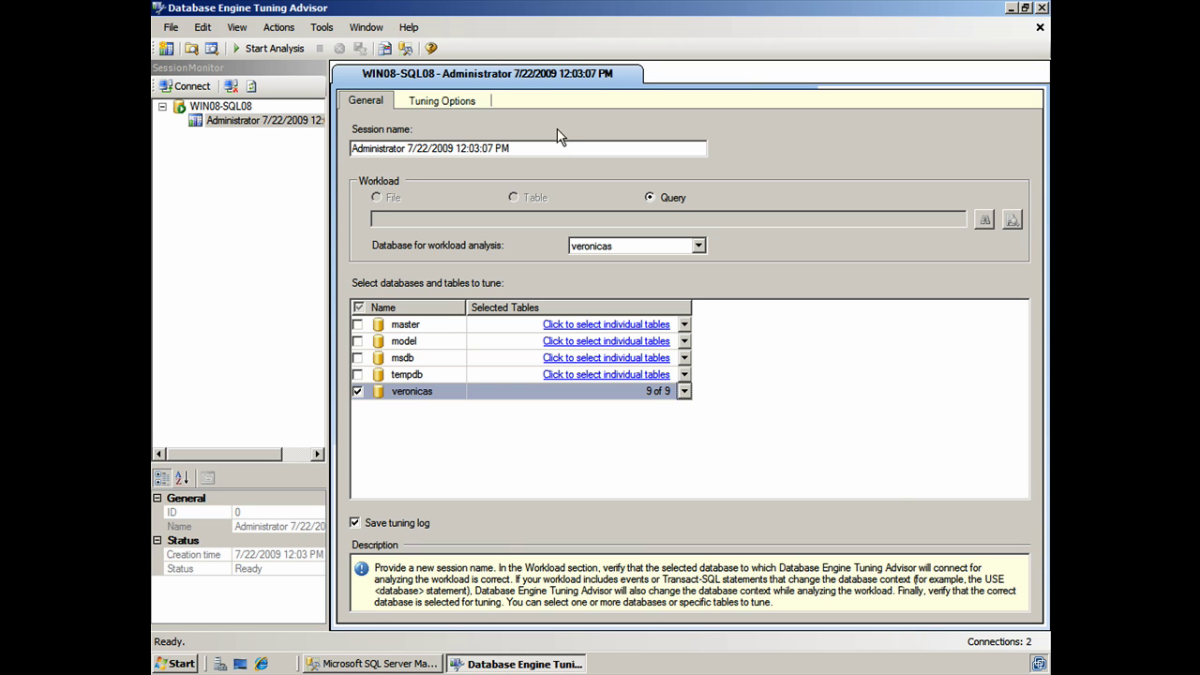
left_click_drag(517, 150, 322, 165)
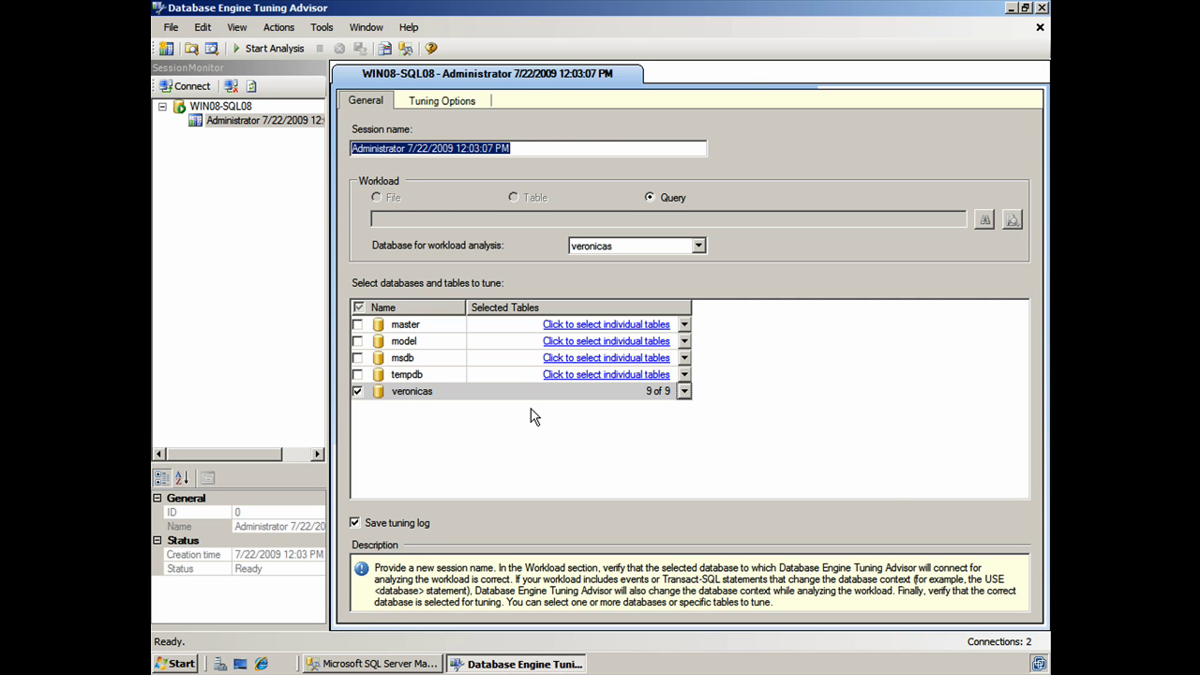
Review the session's tuning options, switching the tuning time limit off and back on
left_click(417, 100)
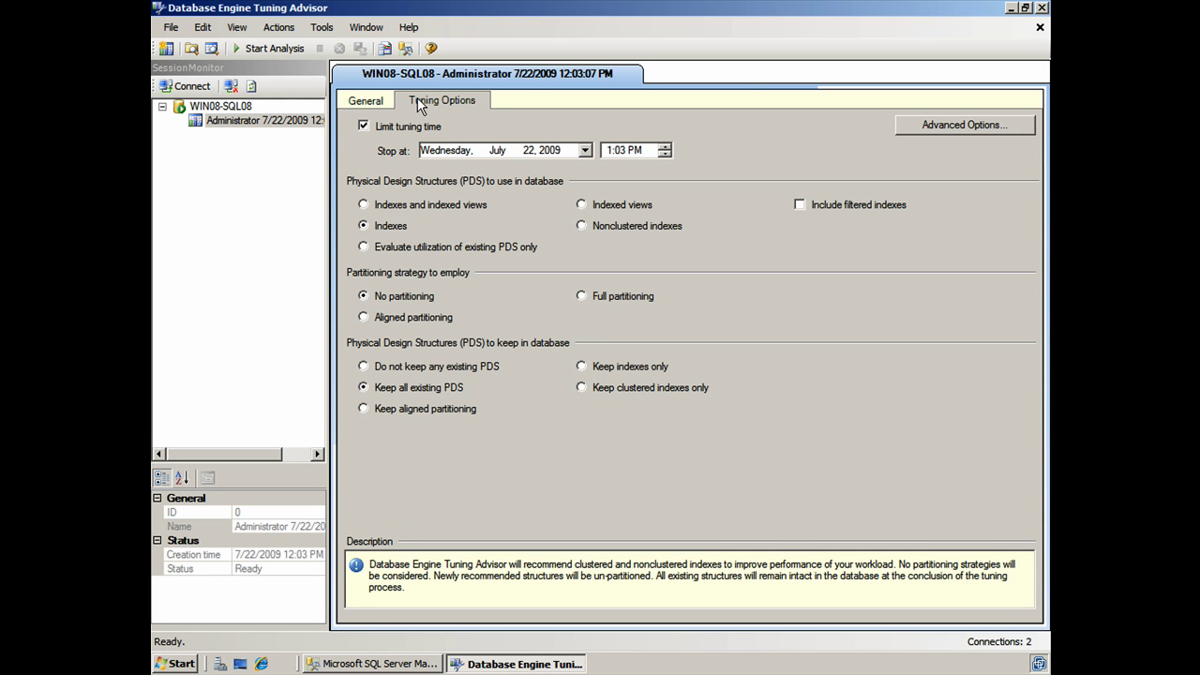
left_click(364, 127)
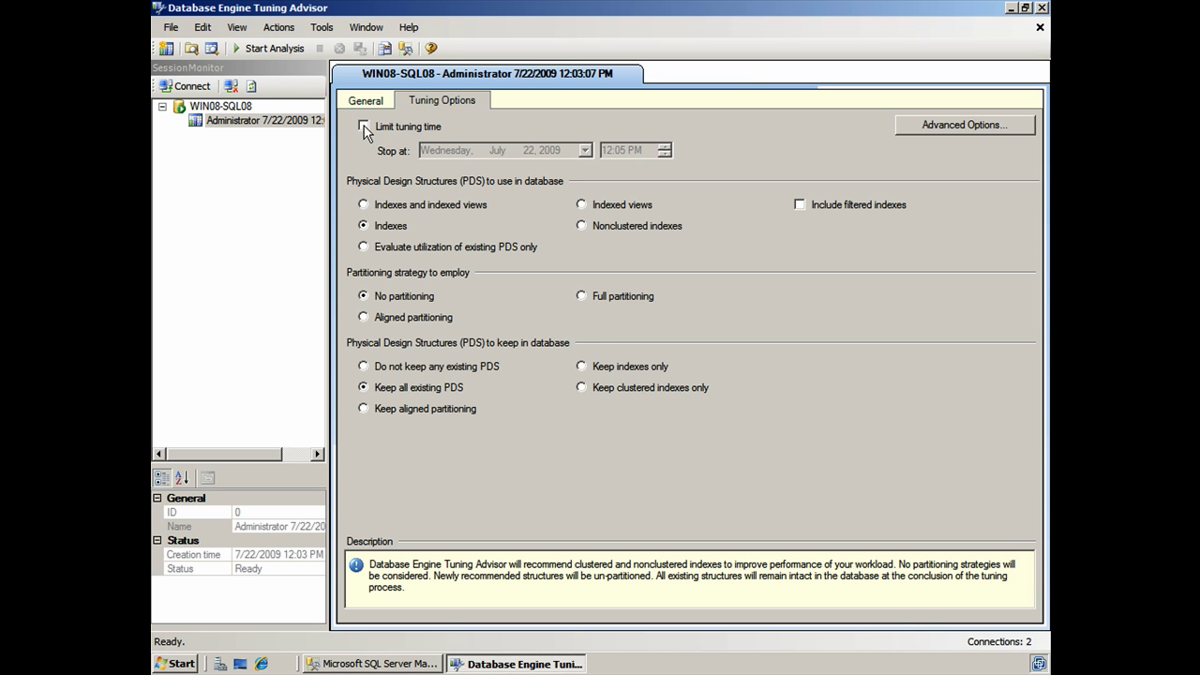
left_click(364, 127)
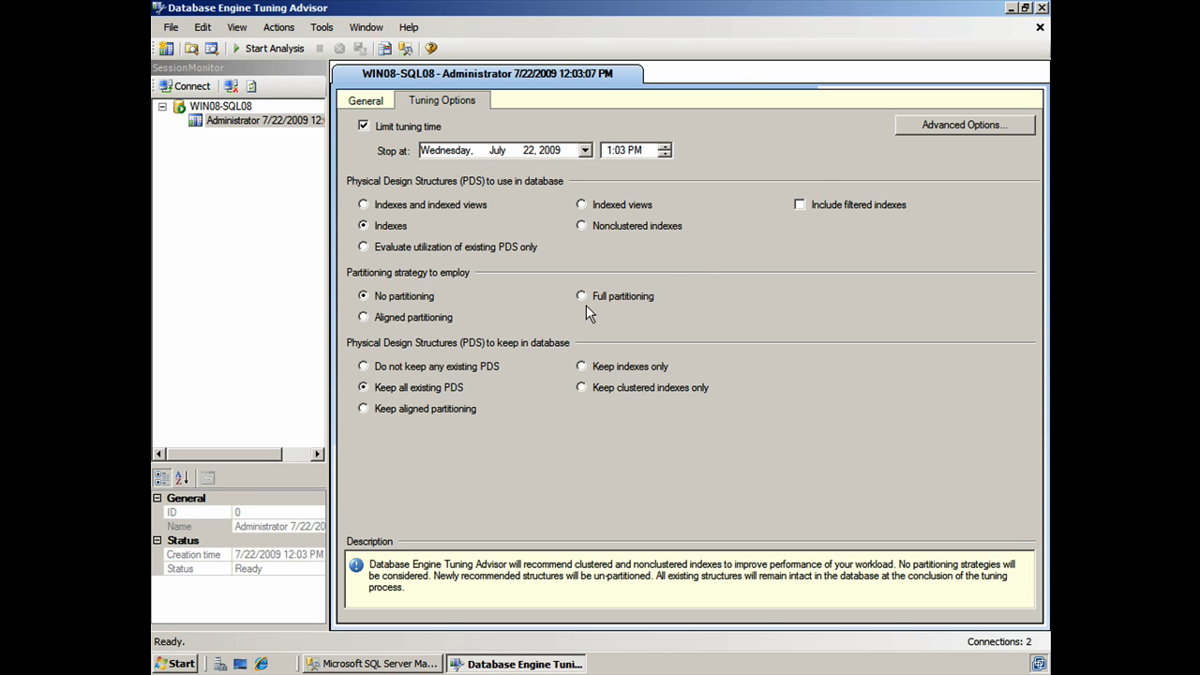
Review the advanced tuning options for recommendation space, columns per index and online recommendations, keeping all recommendations offline
left_click(975, 132)
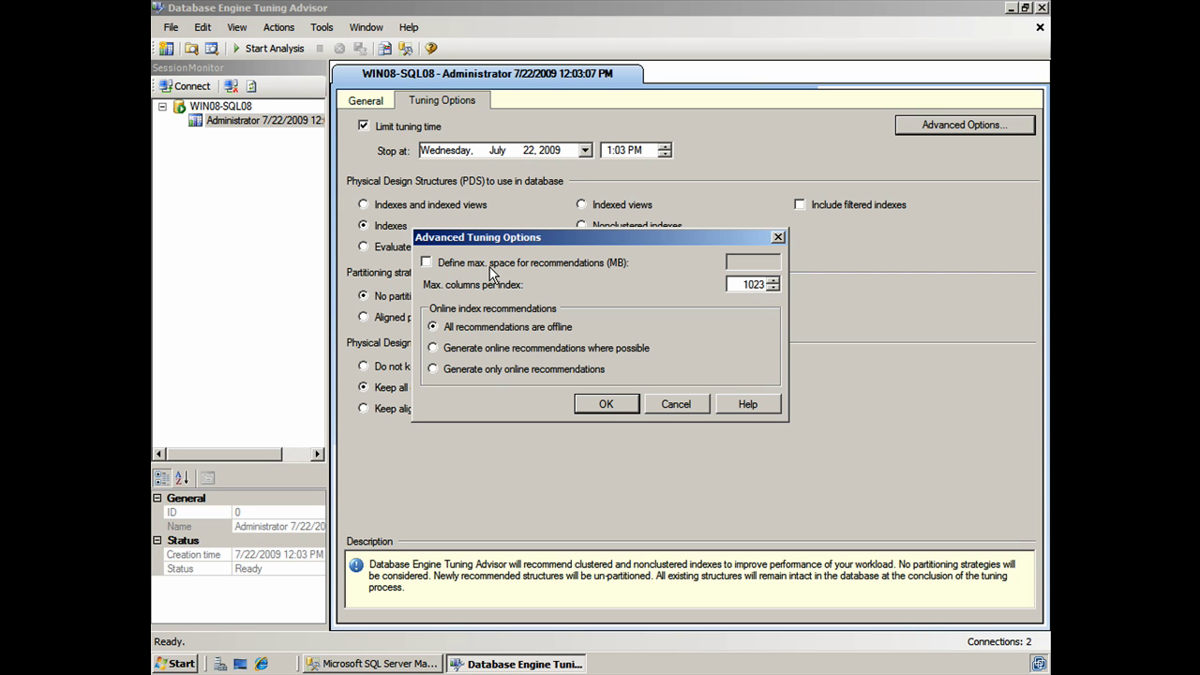
left_click(427, 262)
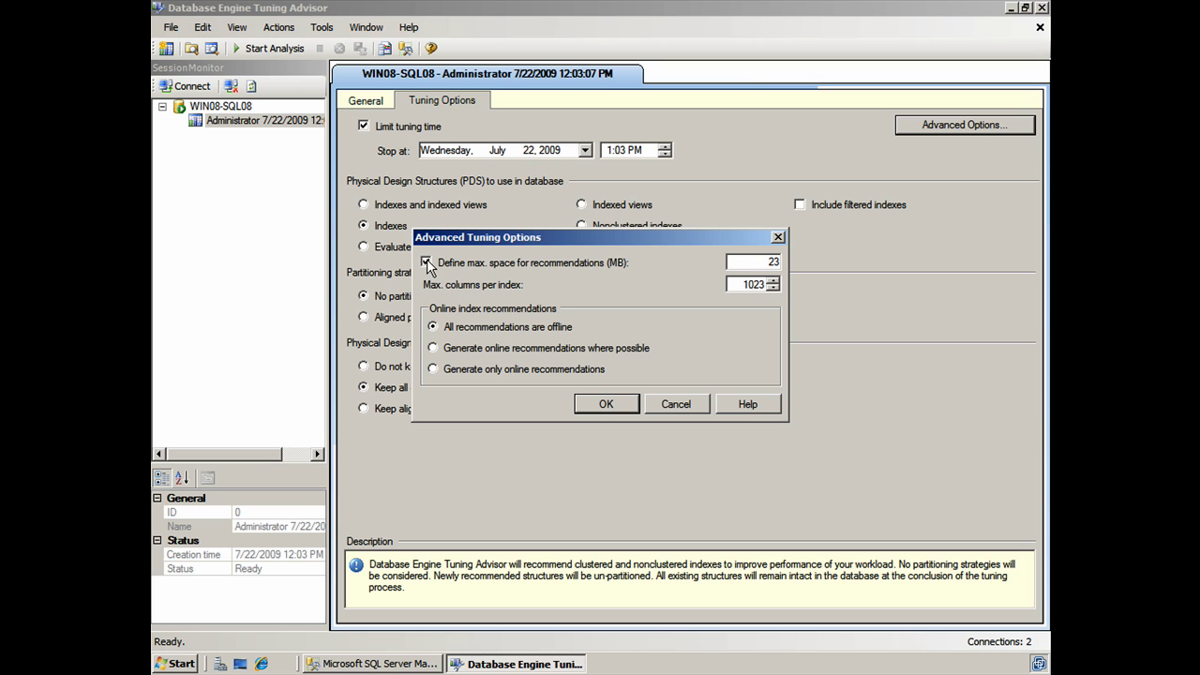
left_click_drag(744, 263, 787, 263)
left_click(426, 263)
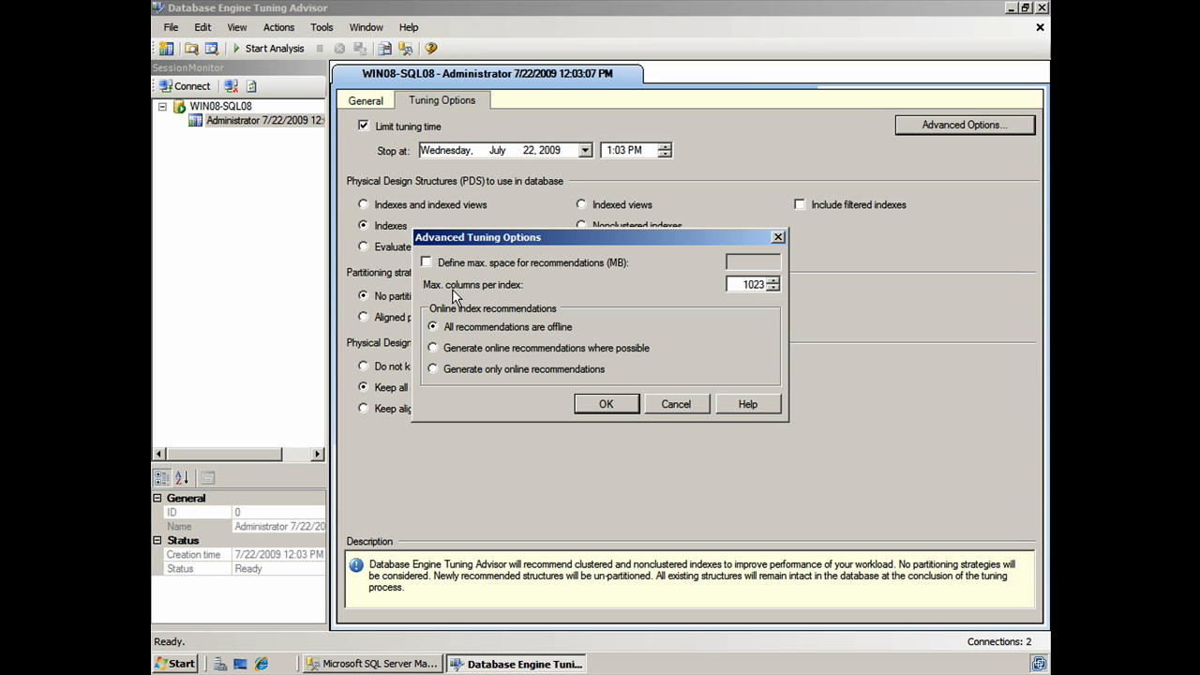
double_click(745, 284)
left_click(510, 369)
left_click(435, 328)
left_click(617, 405)
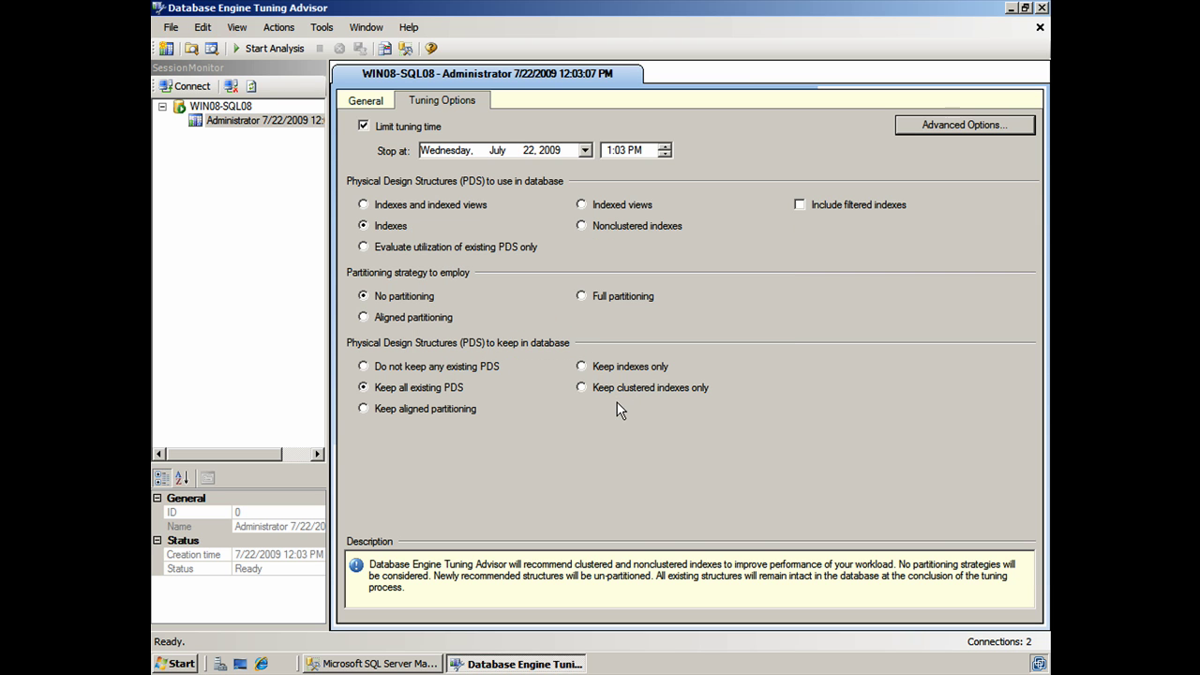
Return to the session's general settings and start the tuning analysis
left_click(372, 102)
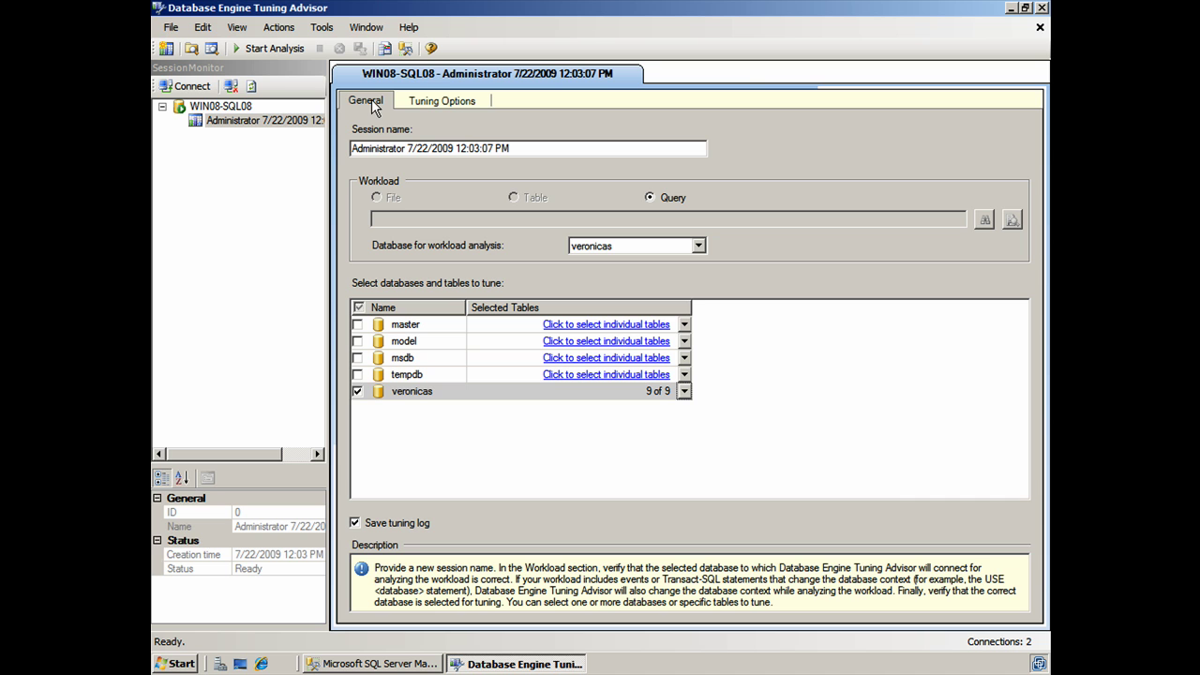
left_click(322, 34)
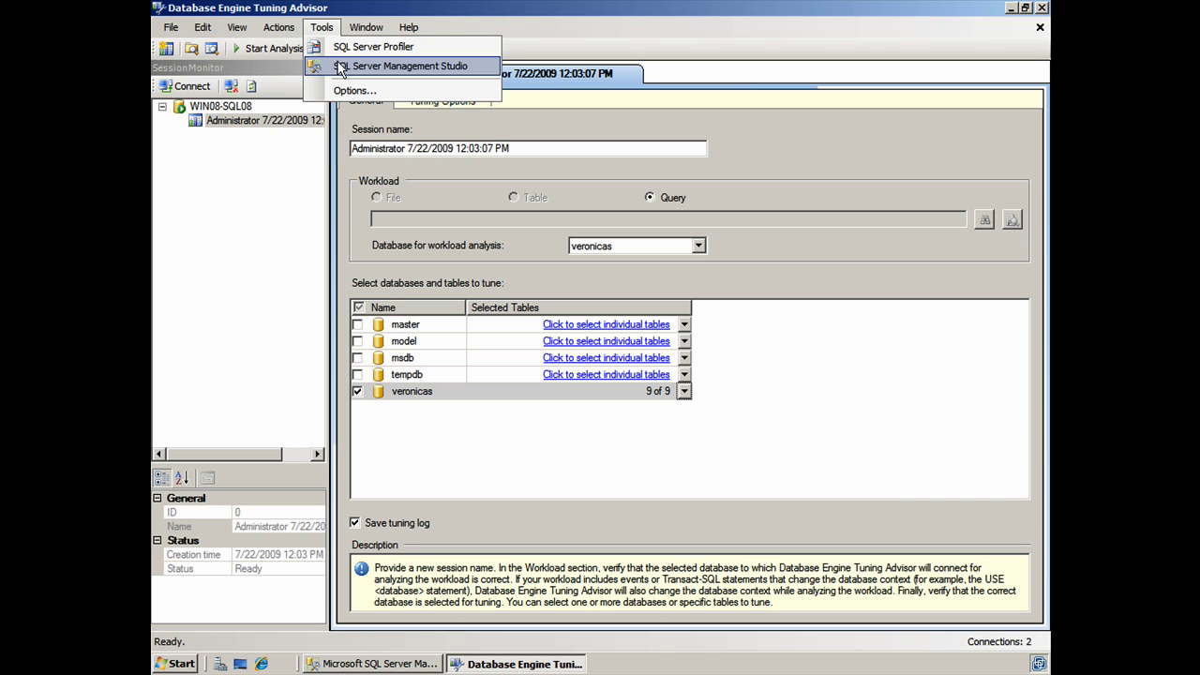
mouse_move(284, 31)
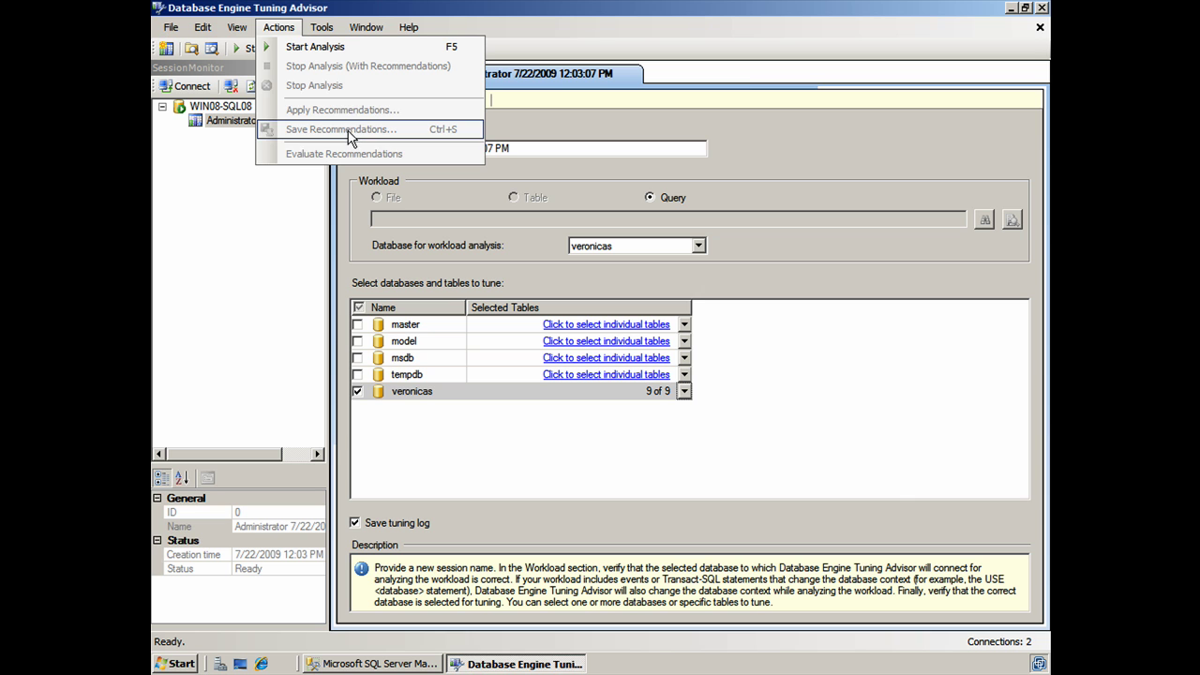
left_click(278, 27)
left_click(276, 50)
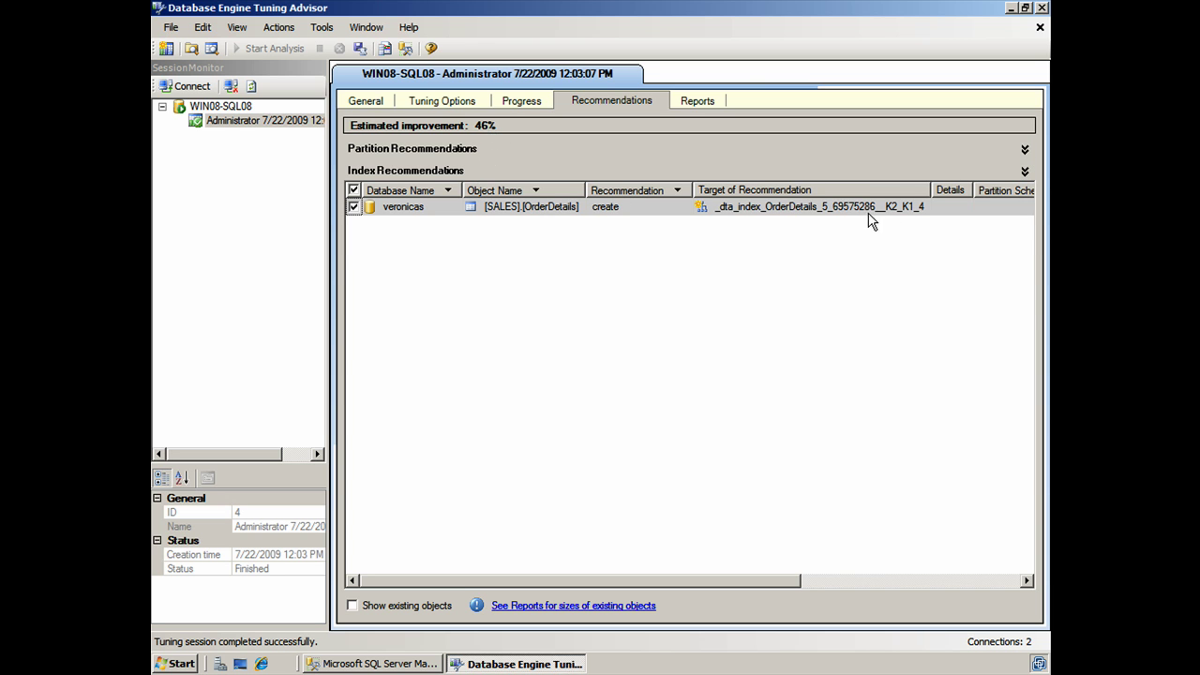
Examine the index recommendation for the OrderDetails table, including its target, size and definition columns
mouse_move(901, 214)
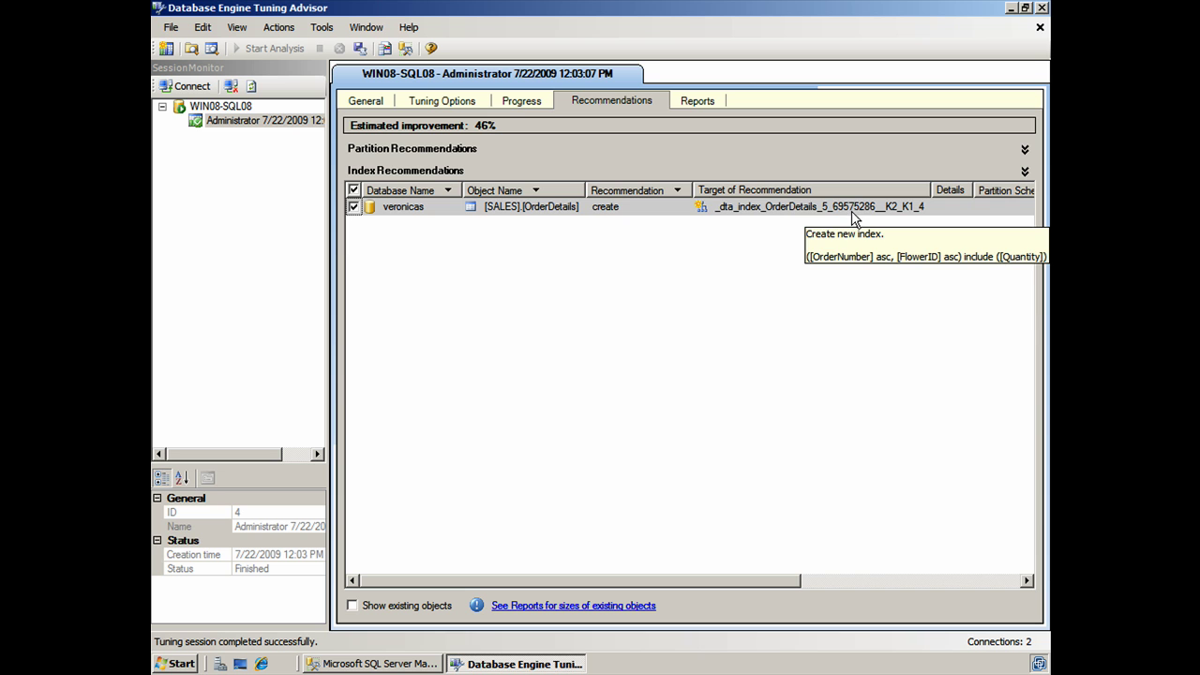
left_click_drag(584, 188, 591, 188)
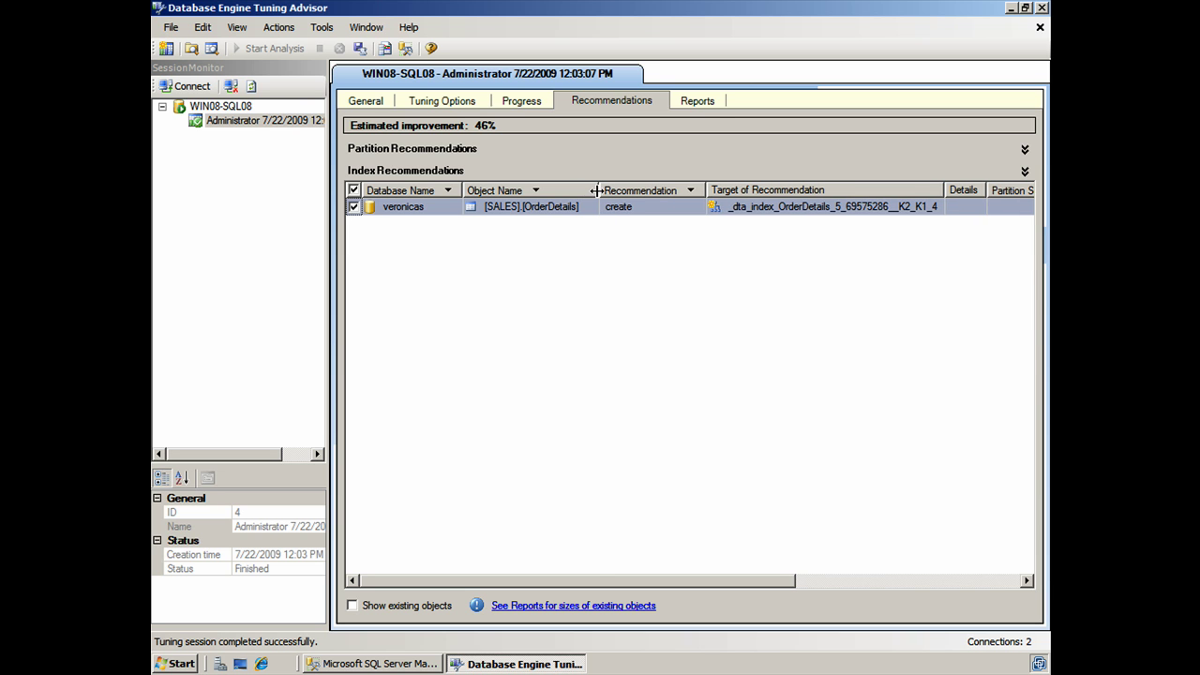
left_click_drag(592, 583, 853, 563)
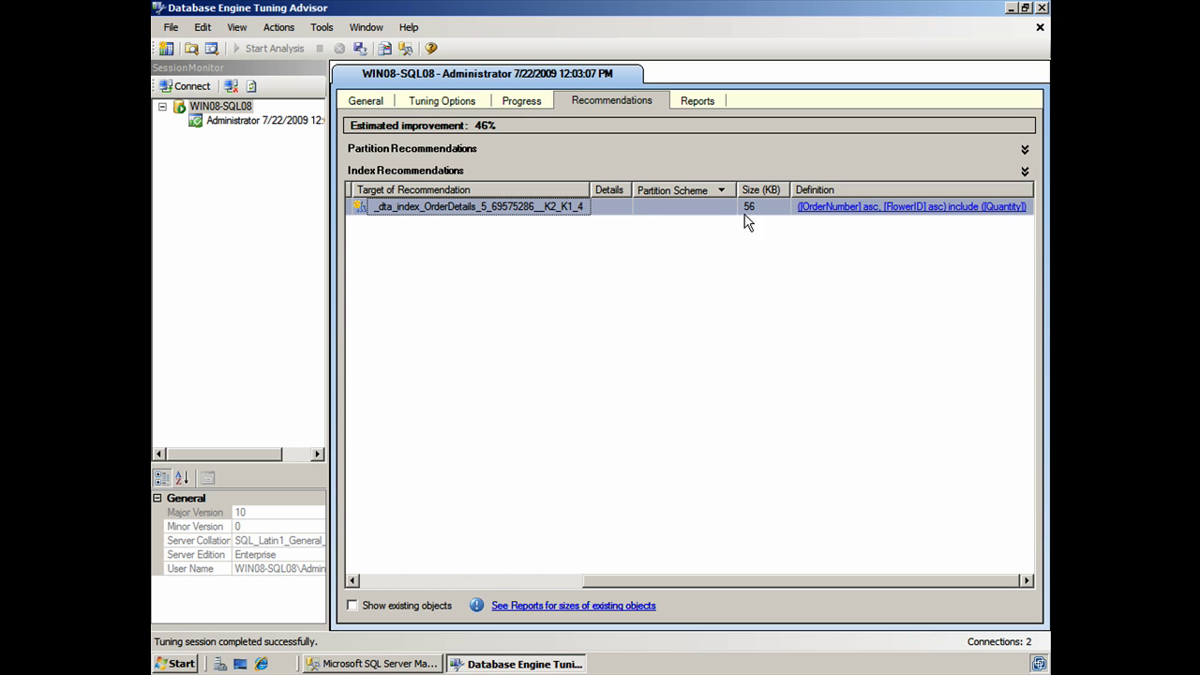
Preview the recommended OrderDetails index's SQL script and copy it to the clipboard
left_click(866, 208)
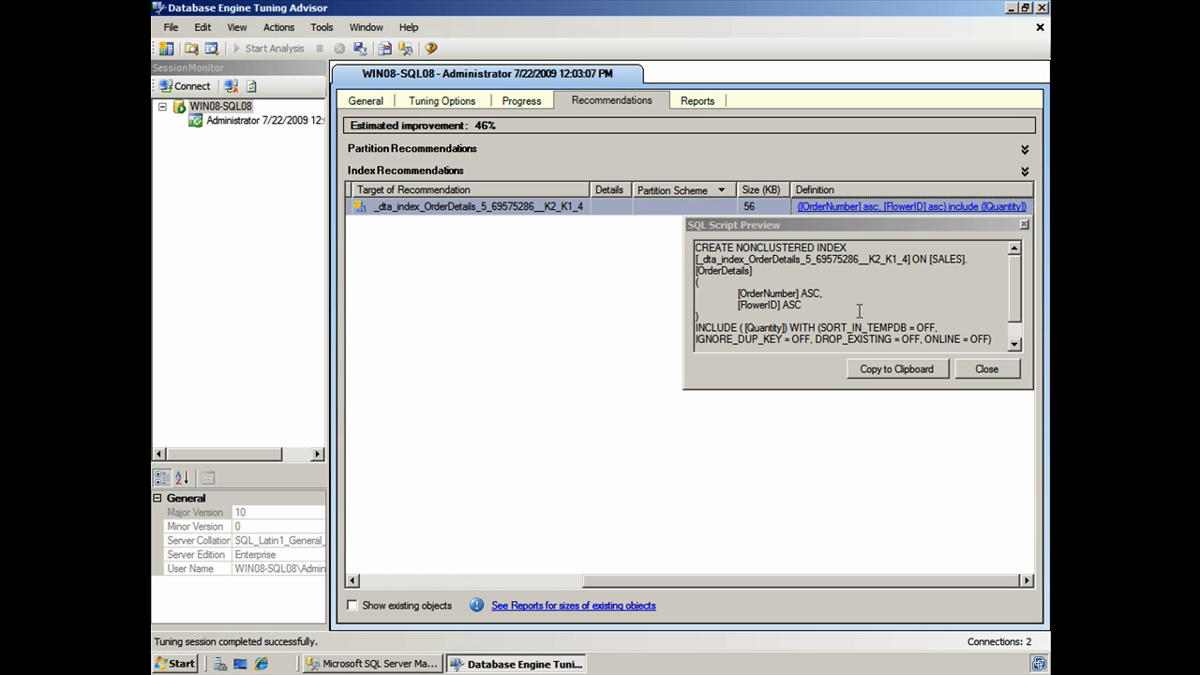
left_click(875, 368)
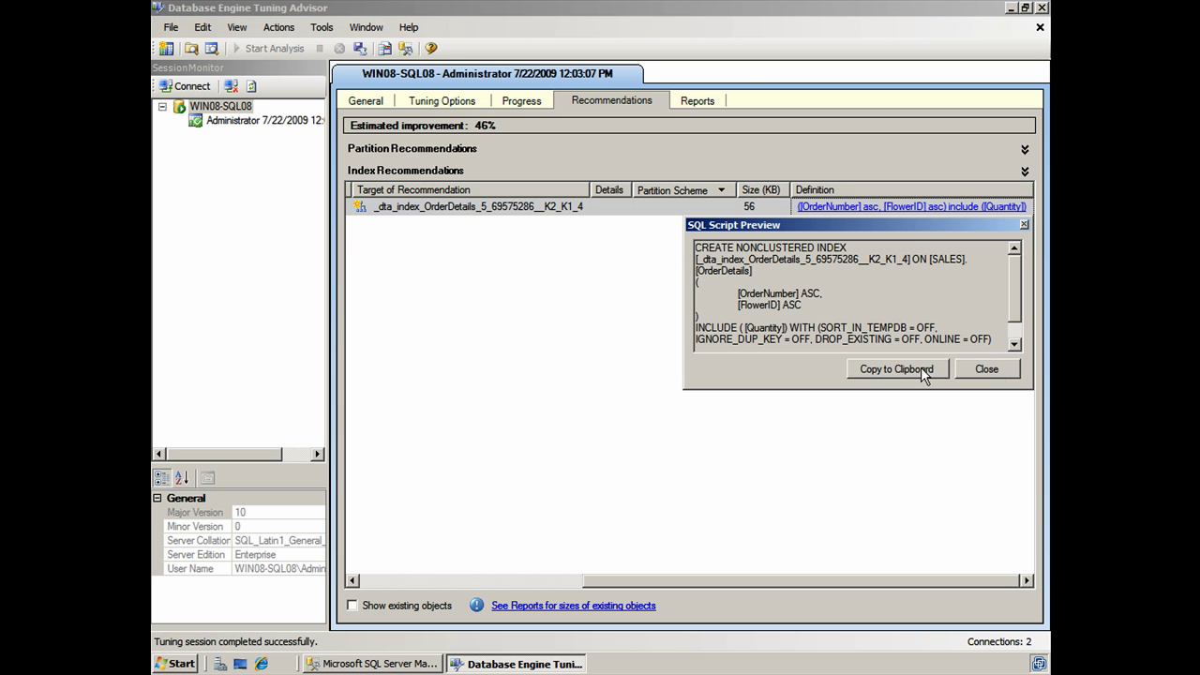
left_click(1003, 372)
left_click(295, 29)
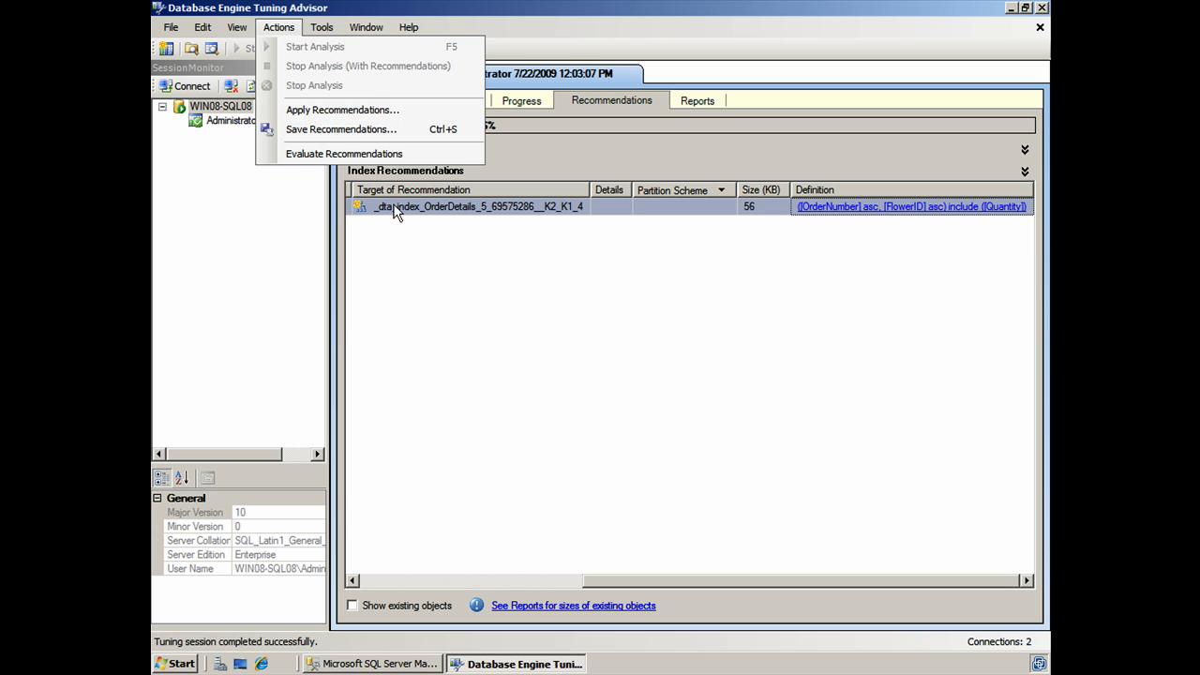
left_click(500, 337)
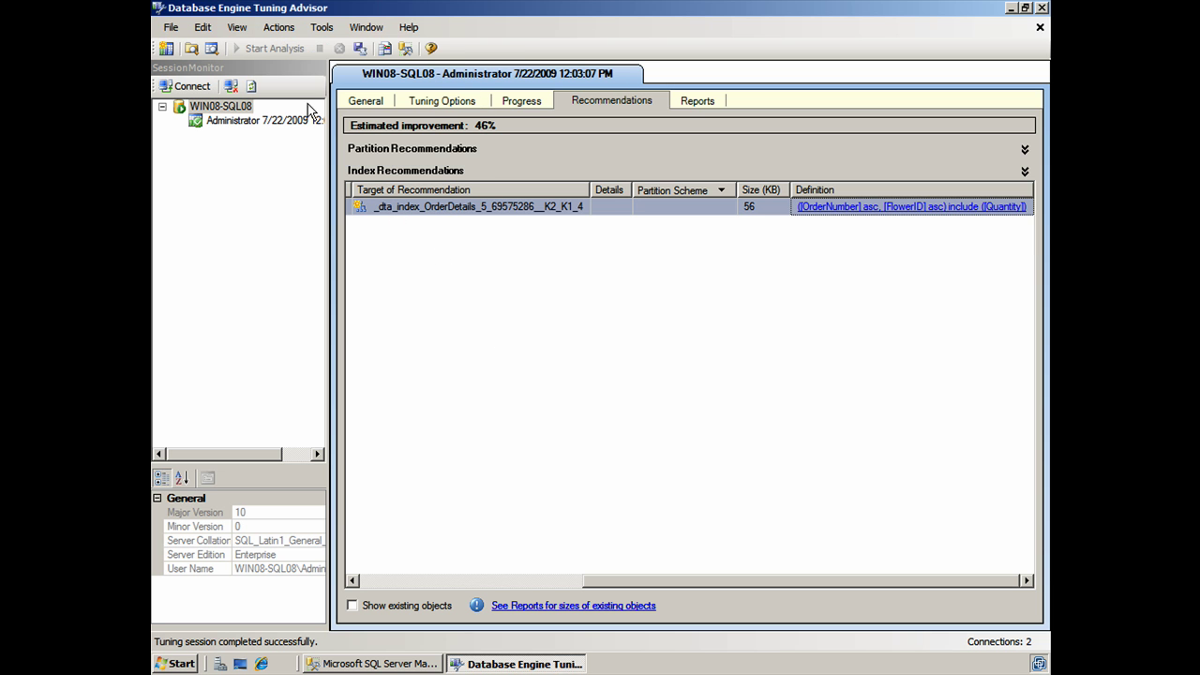
Switch to SQL Server Management Studio and paste the copied index script into a new query
left_click(392, 664)
left_click(195, 48)
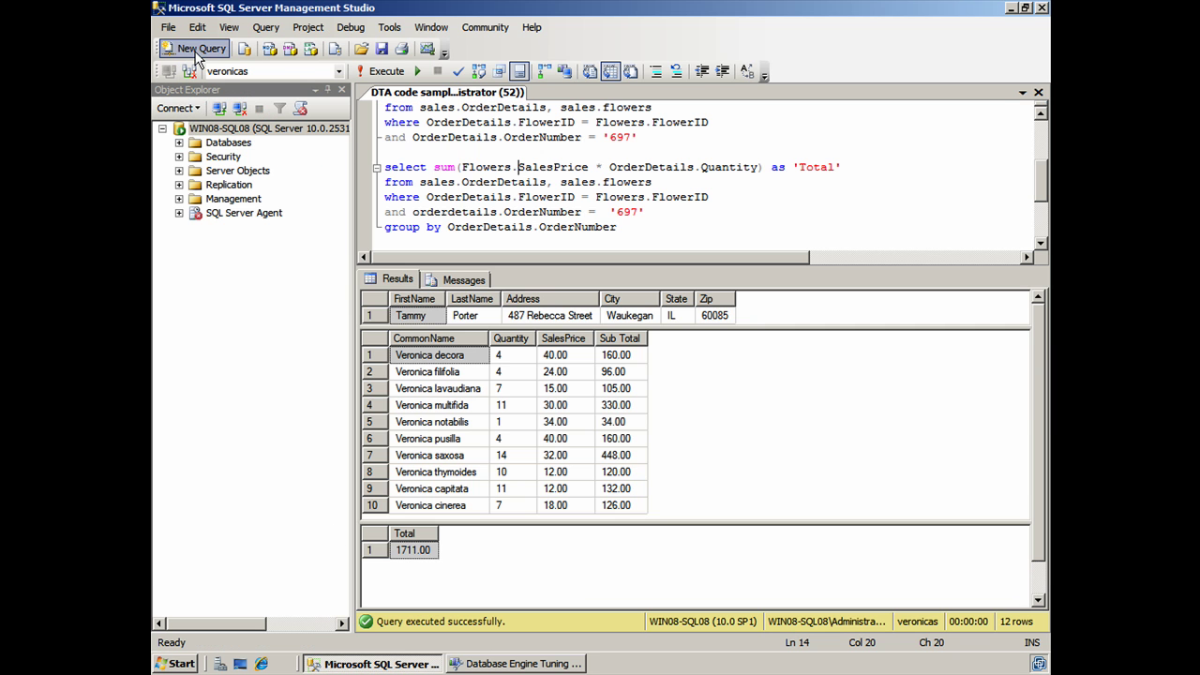
right_click(491, 156)
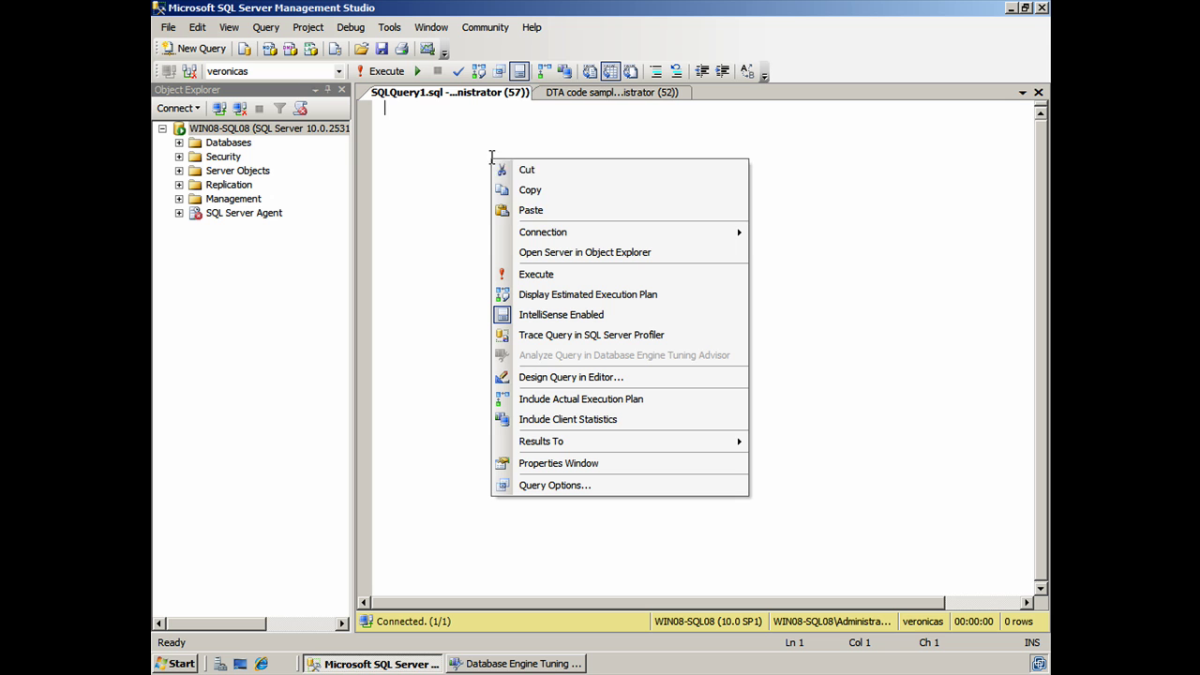
left_click(534, 211)
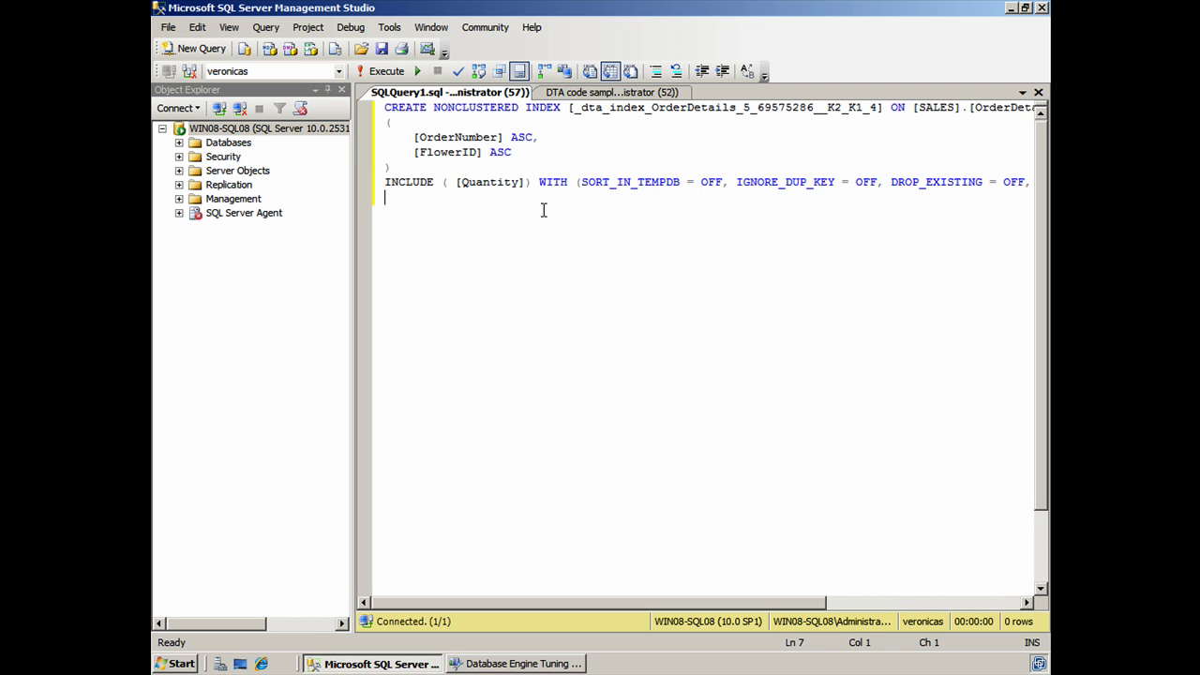
Shorten the index name in the script to _dta_index_OrderDetails and execute the statement
left_click_drag(878, 108, 738, 108)
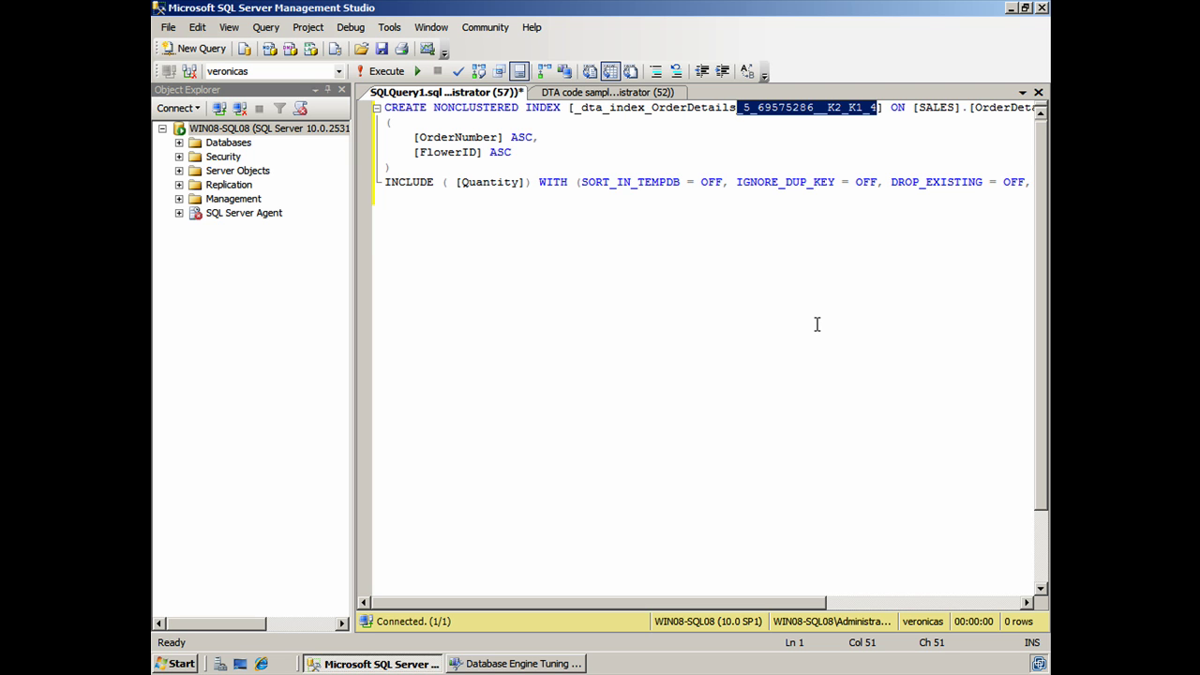
key("Delete")
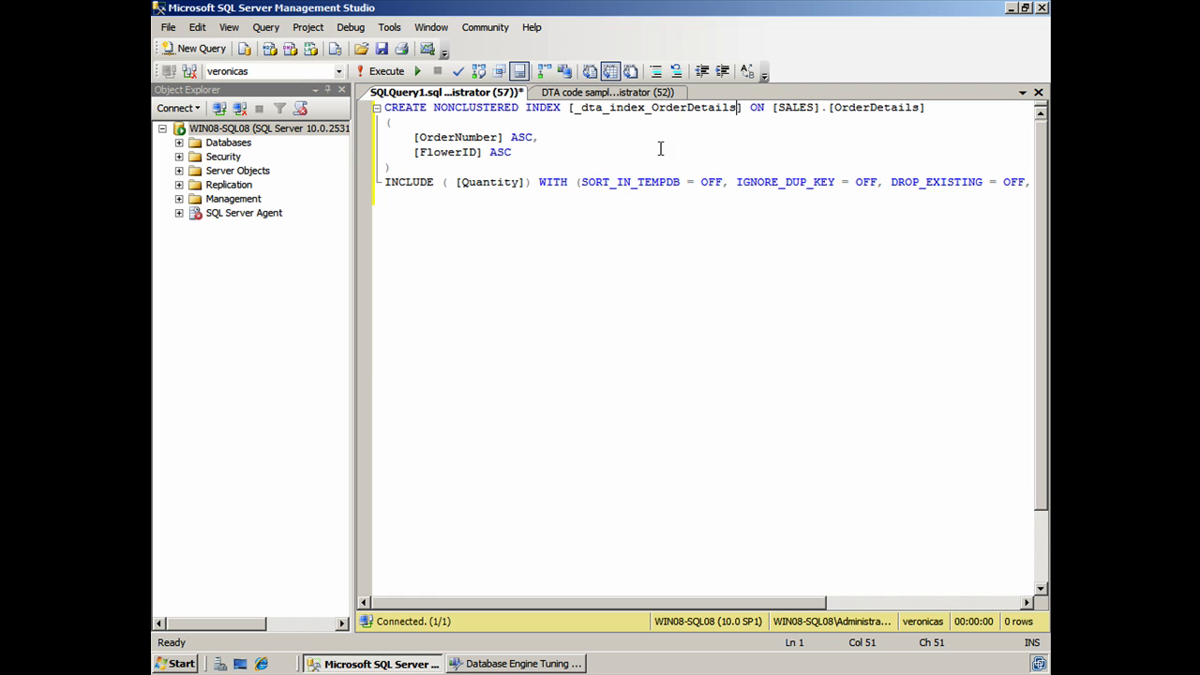
left_click(387, 72)
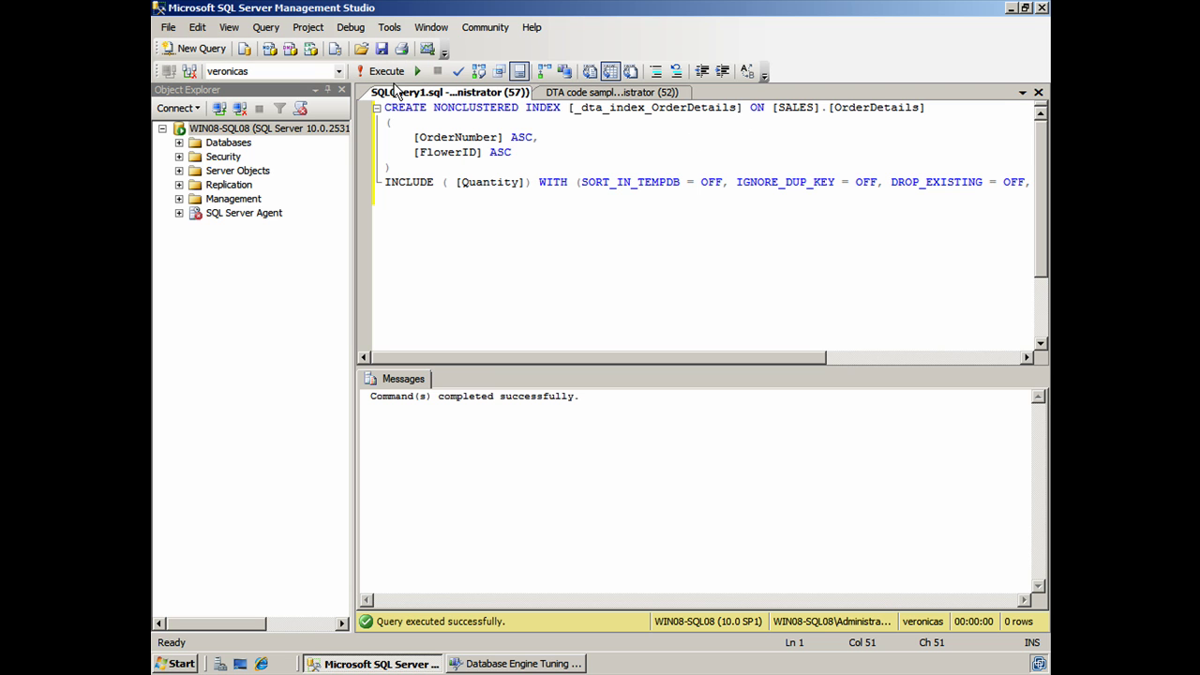
Expand the veronicas database to the indexes of SALES.OrderDetails and widen Object Explorer to read the new index's name
left_click(179, 143)
left_click(195, 184)
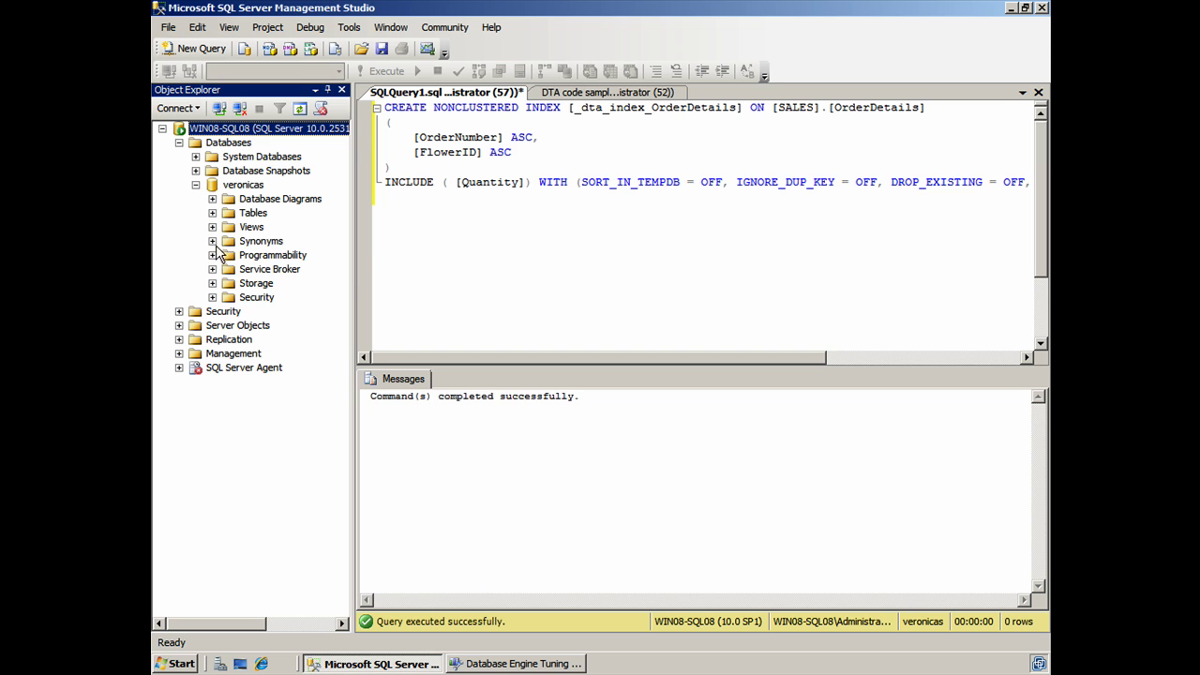
left_click(212, 214)
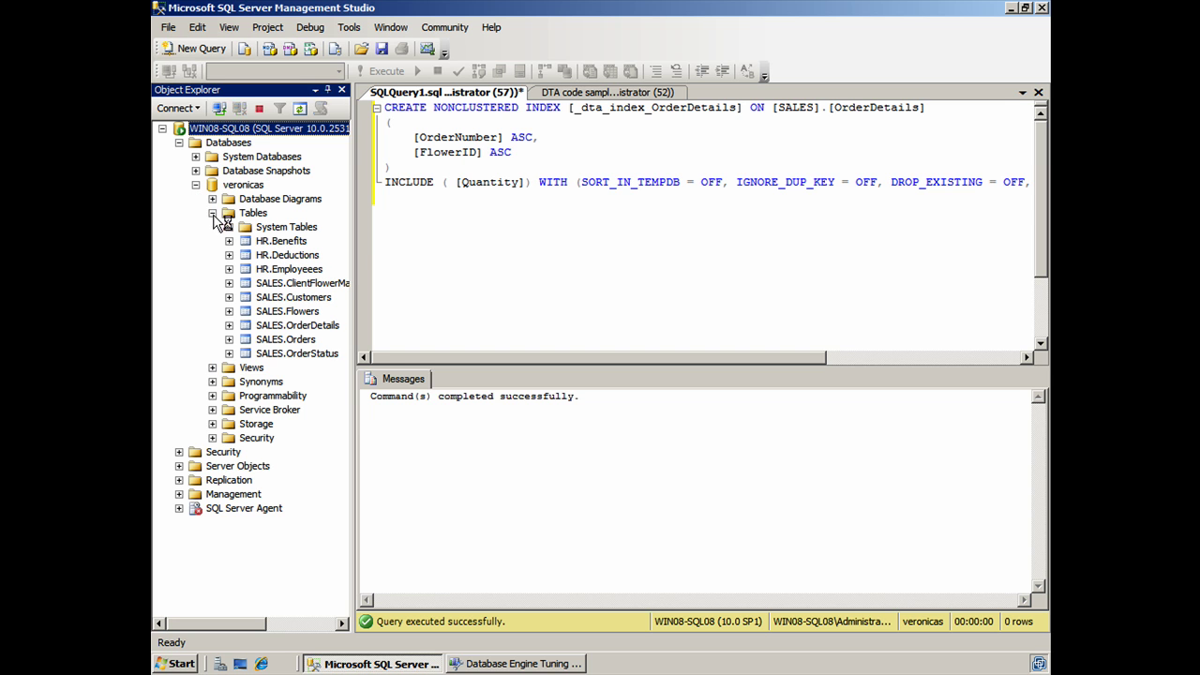
left_click(229, 325)
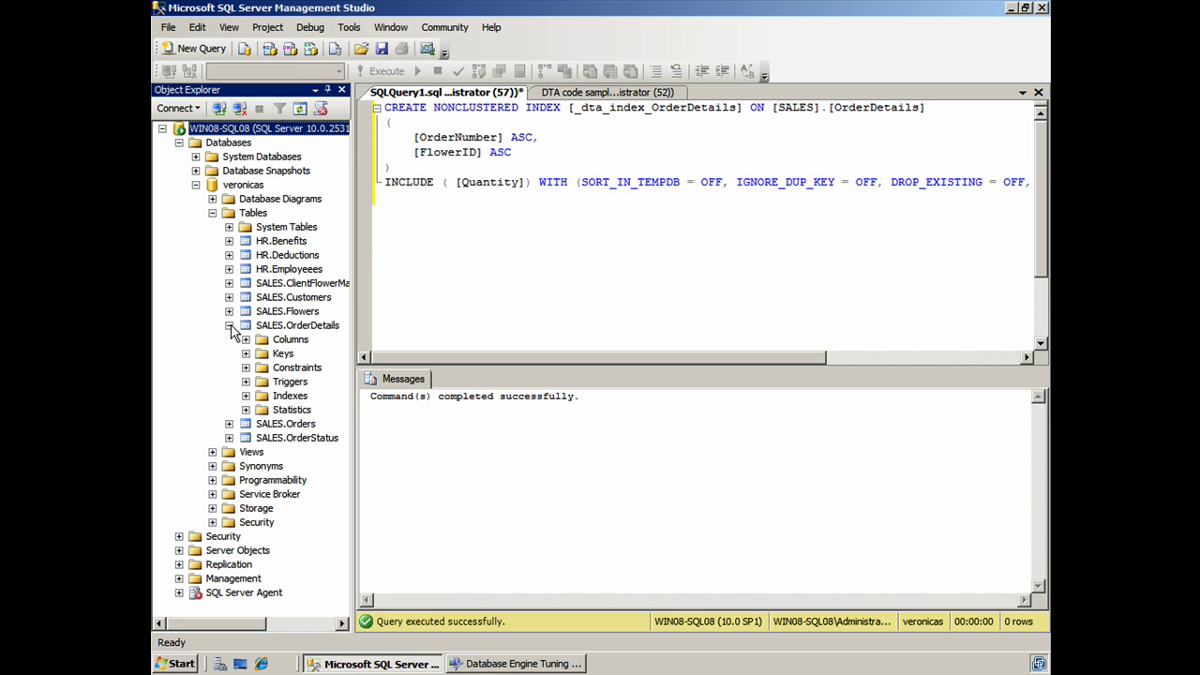
left_click(246, 396)
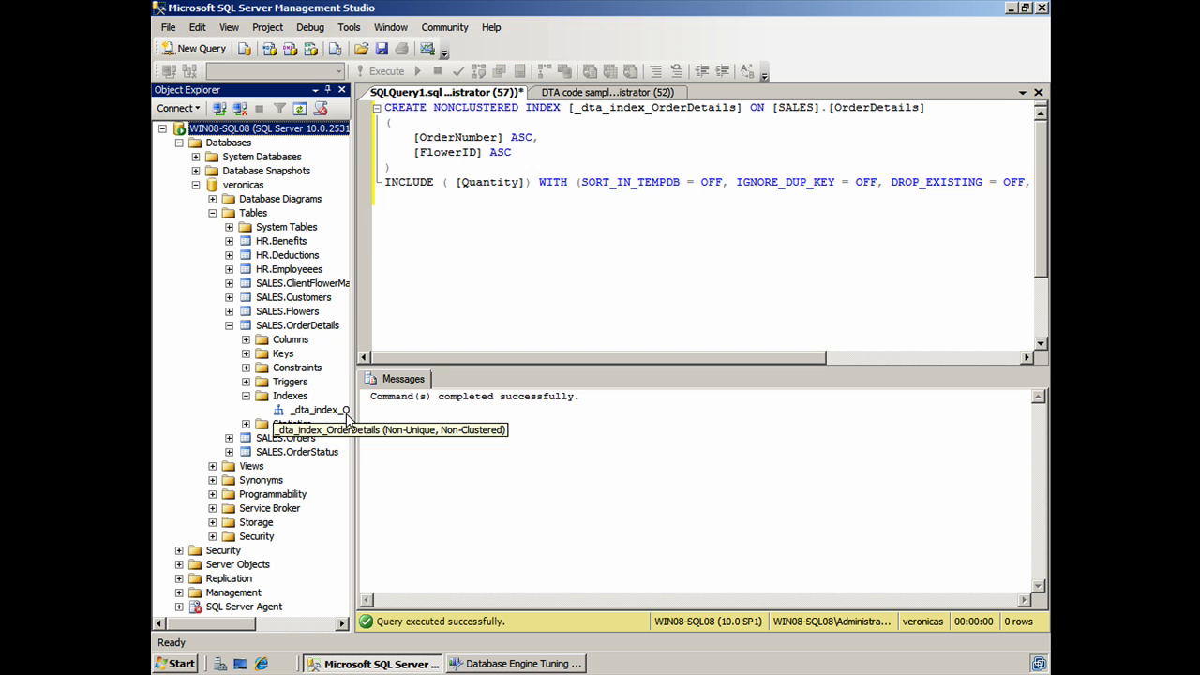
left_click_drag(353, 414, 446, 414)
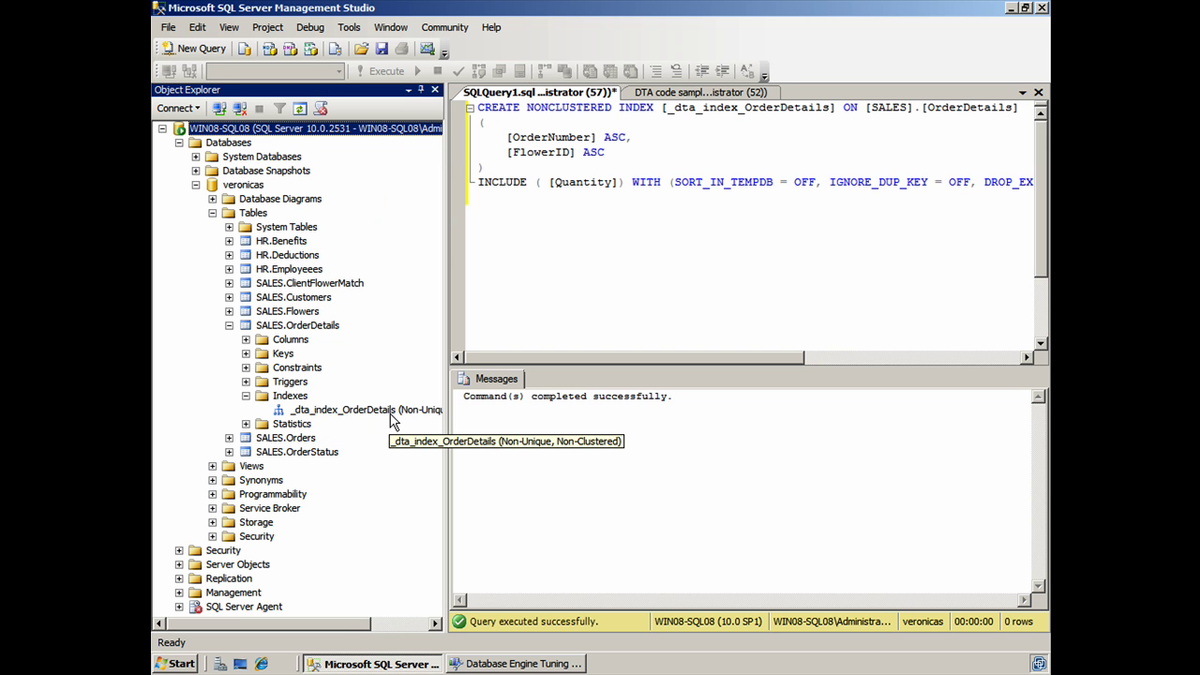